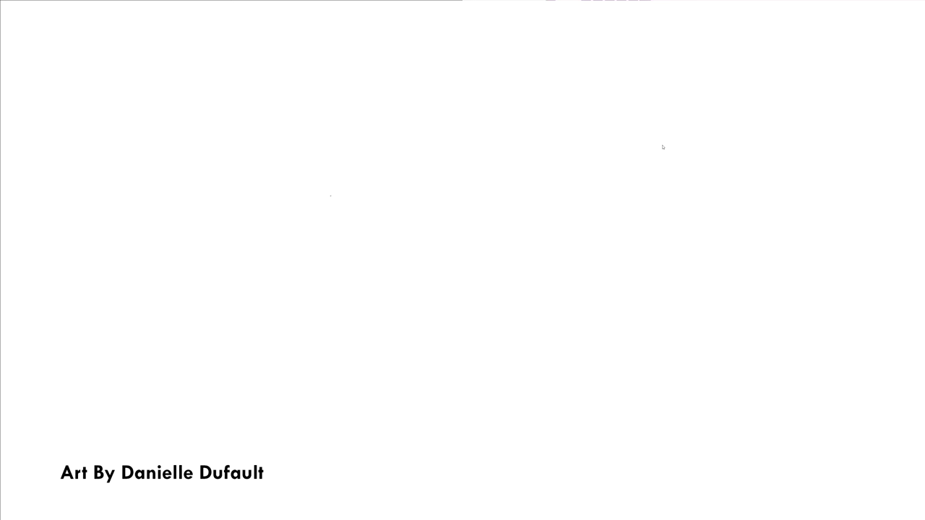
Sketch the first sweeping body curve and a parallel inner curve below it.
{"action": "mouse_move", "coordinate": [488, 119]}
{"action": "left_mouse_down"}
{"action": "mouse_move", "coordinate": [341, 205]}
{"action": "mouse_move", "coordinate": [351, 378]}
{"action": "left_mouse_up"}
{"action": "left_click_drag", "start_coordinate": [328, 325], "coordinate": [357, 198]}
{"action": "left_click_drag", "start_coordinate": [339, 383], "coordinate": [369, 441]}
{"action": "mouse_move", "coordinate": [353, 211]}
{"action": "left_mouse_down"}
{"action": "mouse_move", "coordinate": [316, 296]}
{"action": "mouse_move", "coordinate": [348, 382]}
{"action": "left_mouse_up"}
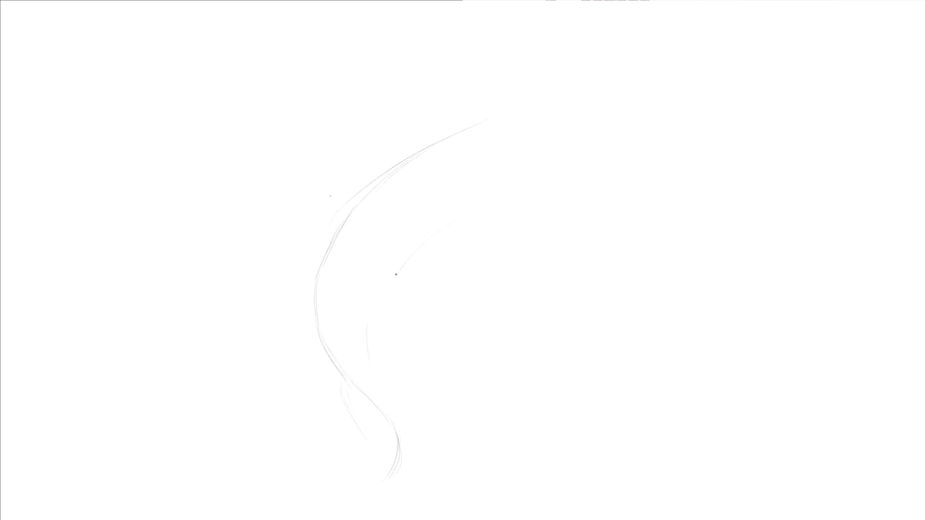
{"action": "mouse_move", "coordinate": [368, 352]}
{"action": "left_mouse_down"}
{"action": "mouse_move", "coordinate": [381, 393]}
{"action": "mouse_move", "coordinate": [374, 381]}
{"action": "left_mouse_up"}
{"action": "left_click_drag", "start_coordinate": [368, 331], "coordinate": [382, 394]}
Reinforce the outer body curve, undoing and redrawing its upper part.
{"action": "left_click_drag", "start_coordinate": [423, 141], "coordinate": [319, 284]}
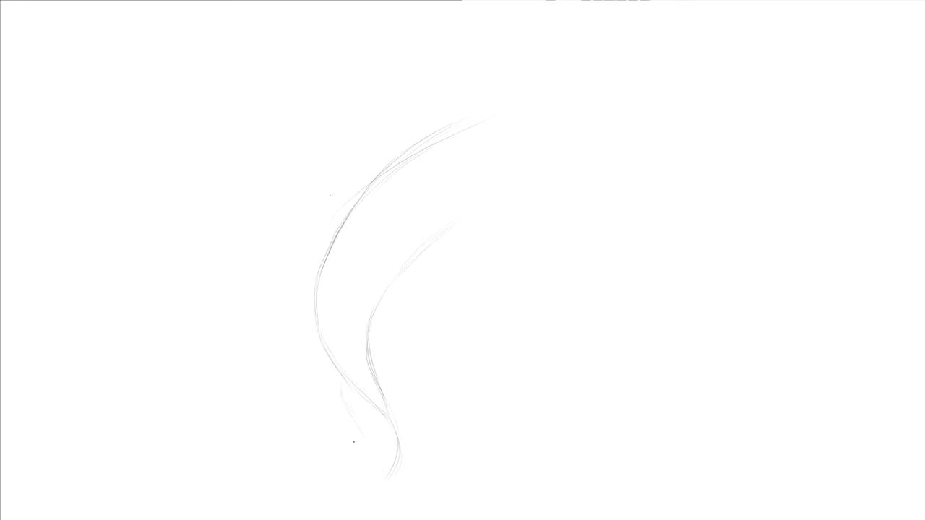
{"action": "key", "text": "ctrl+z"}
{"action": "key", "text": "ctrl+z"}
{"action": "mouse_move", "coordinate": [393, 158]}
{"action": "left_mouse_down"}
{"action": "mouse_move", "coordinate": [330, 245]}
{"action": "mouse_move", "coordinate": [312, 317]}
{"action": "left_mouse_up"}
{"action": "key", "text": "ctrl+z"}
{"action": "key", "text": "ctrl+z"}
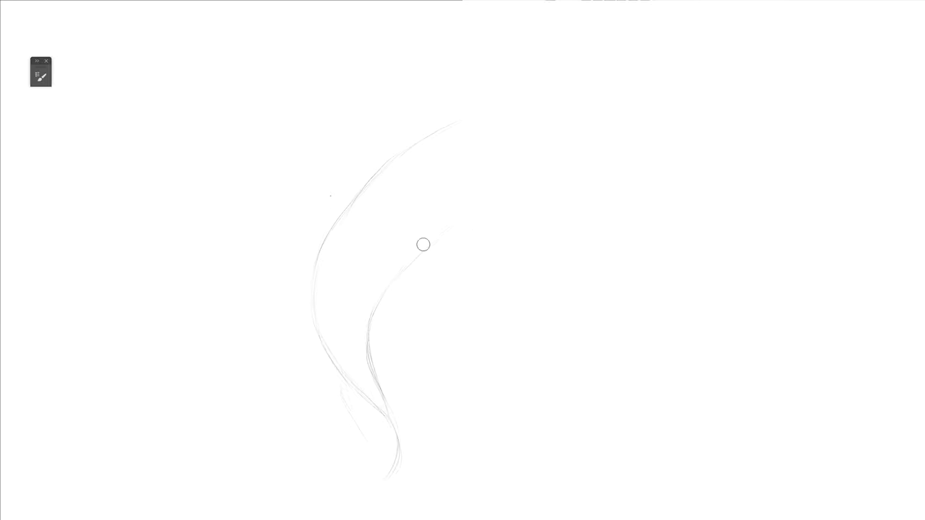
Extend the inner curve up to a darkened, hatched tip at the upper right.
{"action": "left_click_drag", "start_coordinate": [469, 218], "coordinate": [377, 302]}
{"action": "left_click_drag", "start_coordinate": [515, 188], "coordinate": [460, 223]}
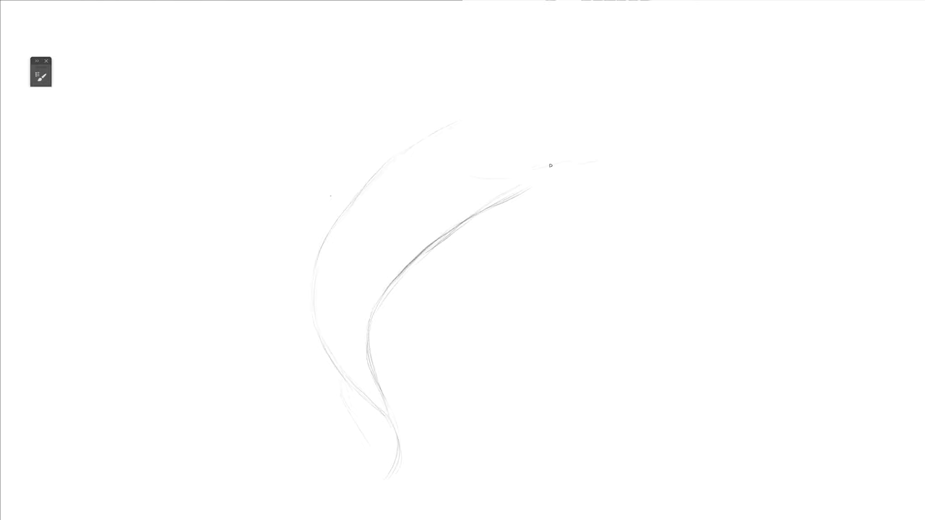
{"action": "mouse_move", "coordinate": [540, 160]}
{"action": "left_mouse_down"}
{"action": "mouse_move", "coordinate": [561, 165]}
{"action": "mouse_move", "coordinate": [522, 165]}
{"action": "mouse_move", "coordinate": [513, 192]}
{"action": "mouse_move", "coordinate": [556, 162]}
{"action": "mouse_move", "coordinate": [509, 180]}
{"action": "mouse_move", "coordinate": [523, 167]}
{"action": "left_mouse_up"}
{"action": "left_click_drag", "start_coordinate": [462, 172], "coordinate": [488, 190]}
Sketch the head loop at the tip, redoing its left side after an undo.
{"action": "left_click_drag", "start_coordinate": [454, 147], "coordinate": [479, 181]}
{"action": "mouse_move", "coordinate": [484, 124]}
{"action": "left_mouse_down"}
{"action": "mouse_move", "coordinate": [452, 150]}
{"action": "mouse_move", "coordinate": [453, 167]}
{"action": "mouse_move", "coordinate": [498, 180]}
{"action": "left_mouse_up"}
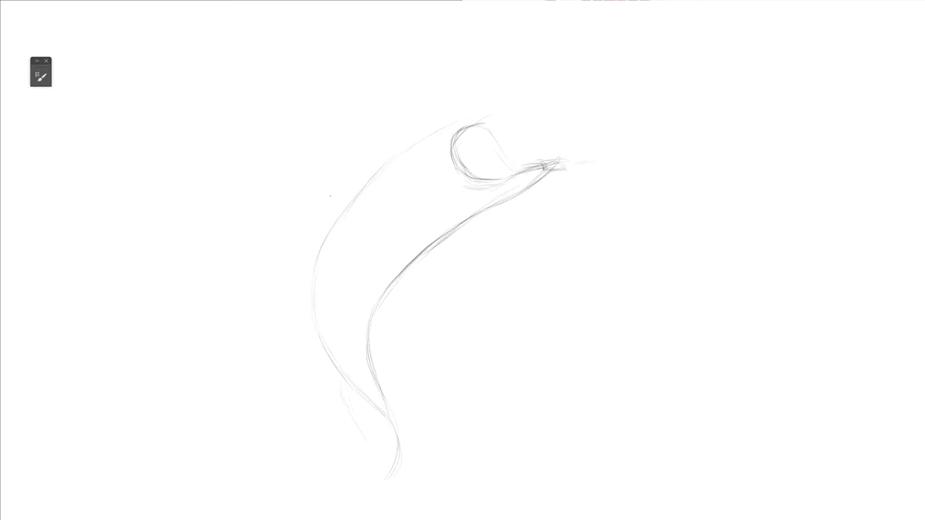
{"action": "key", "text": "ctrl+z"}
{"action": "left_click_drag", "start_coordinate": [458, 124], "coordinate": [449, 154]}
Draw the snout and an oval open mouth with a darkened right edge.
{"action": "mouse_move", "coordinate": [488, 117]}
{"action": "left_mouse_down"}
{"action": "mouse_move", "coordinate": [496, 134]}
{"action": "mouse_move", "coordinate": [478, 110]}
{"action": "mouse_move", "coordinate": [512, 82]}
{"action": "left_mouse_up"}
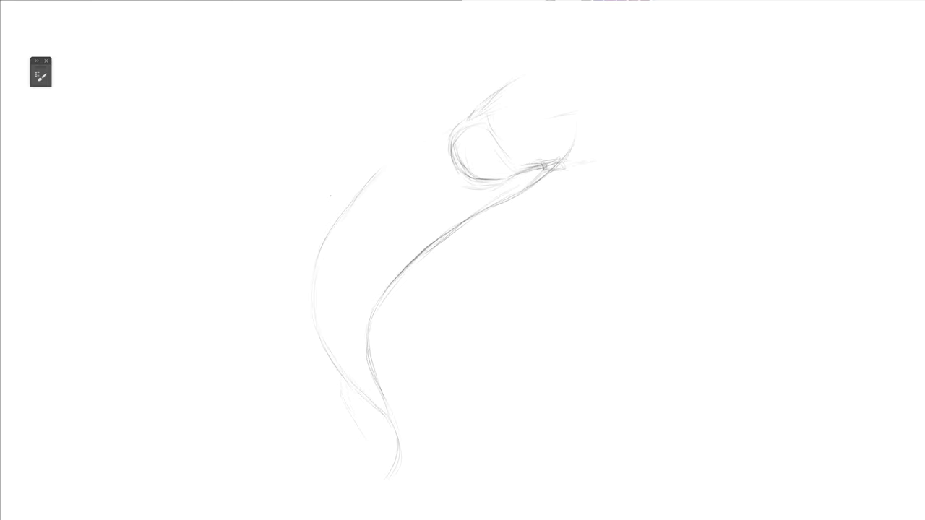
{"action": "left_click_drag", "start_coordinate": [557, 116], "coordinate": [572, 144]}
{"action": "mouse_move", "coordinate": [531, 77]}
{"action": "left_mouse_down"}
{"action": "mouse_move", "coordinate": [530, 103]}
{"action": "mouse_move", "coordinate": [572, 88]}
{"action": "mouse_move", "coordinate": [560, 116]}
{"action": "mouse_move", "coordinate": [592, 110]}
{"action": "mouse_move", "coordinate": [551, 114]}
{"action": "mouse_move", "coordinate": [545, 86]}
{"action": "mouse_move", "coordinate": [555, 57]}
{"action": "mouse_move", "coordinate": [566, 58]}
{"action": "mouse_move", "coordinate": [576, 99]}
{"action": "mouse_move", "coordinate": [592, 110]}
{"action": "mouse_move", "coordinate": [559, 119]}
{"action": "mouse_move", "coordinate": [575, 97]}
{"action": "left_mouse_up"}
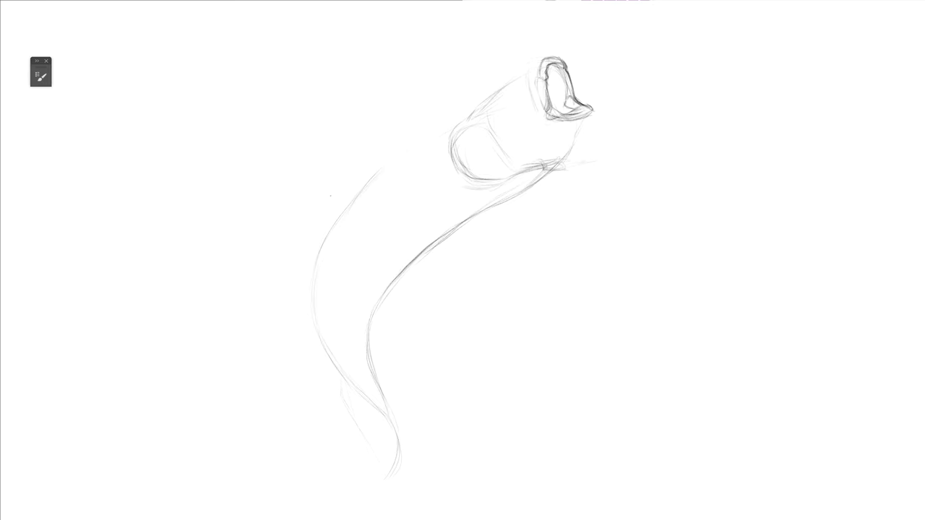
{"action": "mouse_move", "coordinate": [557, 65]}
{"action": "left_mouse_down"}
{"action": "mouse_move", "coordinate": [578, 121]}
{"action": "mouse_move", "coordinate": [569, 151]}
{"action": "left_mouse_up"}
Darken the mouth's inner lip edges and draw the eye bump on top of the head.
{"action": "left_click_drag", "start_coordinate": [560, 103], "coordinate": [549, 112]}
{"action": "mouse_move", "coordinate": [548, 63]}
{"action": "left_mouse_down"}
{"action": "mouse_move", "coordinate": [546, 78]}
{"action": "mouse_move", "coordinate": [527, 70]}
{"action": "mouse_move", "coordinate": [546, 111]}
{"action": "left_mouse_up"}
{"action": "mouse_move", "coordinate": [526, 71]}
{"action": "left_mouse_down"}
{"action": "mouse_move", "coordinate": [505, 69]}
{"action": "mouse_move", "coordinate": [510, 83]}
{"action": "mouse_move", "coordinate": [500, 82]}
{"action": "mouse_move", "coordinate": [560, 57]}
{"action": "left_mouse_up"}
{"action": "mouse_move", "coordinate": [498, 88]}
{"action": "left_mouse_down"}
{"action": "mouse_move", "coordinate": [452, 142]}
{"action": "mouse_move", "coordinate": [501, 137]}
{"action": "left_mouse_up"}
Draw the lower jaw line and darken the cheek contour, erasing stray lines.
{"action": "mouse_move", "coordinate": [584, 120]}
{"action": "left_mouse_down"}
{"action": "mouse_move", "coordinate": [489, 176]}
{"action": "mouse_move", "coordinate": [460, 167]}
{"action": "left_mouse_up"}
{"action": "left_click_drag", "start_coordinate": [477, 130], "coordinate": [455, 173]}
{"action": "mouse_move", "coordinate": [495, 108]}
{"action": "left_mouse_down"}
{"action": "mouse_move", "coordinate": [481, 137]}
{"action": "mouse_move", "coordinate": [453, 155]}
{"action": "left_mouse_up"}
{"action": "mouse_move", "coordinate": [477, 116]}
{"action": "left_mouse_down"}
{"action": "mouse_move", "coordinate": [452, 165]}
{"action": "mouse_move", "coordinate": [470, 123]}
{"action": "mouse_move", "coordinate": [491, 153]}
{"action": "left_mouse_up"}
{"action": "left_click_drag", "start_coordinate": [486, 119], "coordinate": [519, 149]}
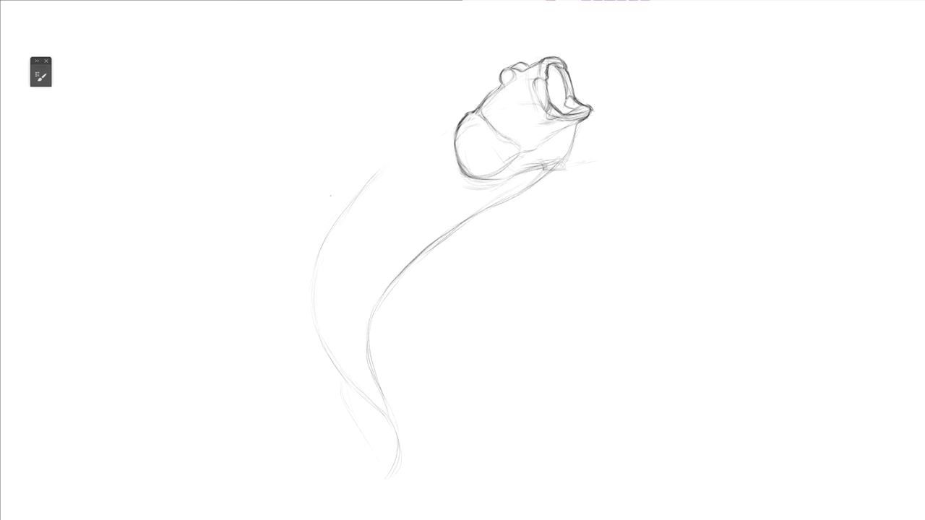
Darken the chin, right jaw and lower mouth edge, undoing and redrawing jaw strokes.
{"action": "left_click_drag", "start_coordinate": [519, 163], "coordinate": [476, 181]}
{"action": "left_click_drag", "start_coordinate": [553, 136], "coordinate": [514, 173]}
{"action": "mouse_move", "coordinate": [525, 164]}
{"action": "left_mouse_down"}
{"action": "mouse_move", "coordinate": [503, 179]}
{"action": "mouse_move", "coordinate": [513, 177]}
{"action": "left_mouse_up"}
{"action": "mouse_move", "coordinate": [576, 127]}
{"action": "left_mouse_down"}
{"action": "mouse_move", "coordinate": [557, 170]}
{"action": "mouse_move", "coordinate": [539, 181]}
{"action": "left_mouse_up"}
{"action": "left_click_drag", "start_coordinate": [586, 119], "coordinate": [559, 114]}
{"action": "mouse_move", "coordinate": [587, 122]}
{"action": "left_mouse_down"}
{"action": "mouse_move", "coordinate": [554, 137]}
{"action": "mouse_move", "coordinate": [549, 169]}
{"action": "mouse_move", "coordinate": [504, 181]}
{"action": "left_mouse_up"}
{"action": "key", "text": "ctrl+z"}
{"action": "key", "text": "ctrl+z"}
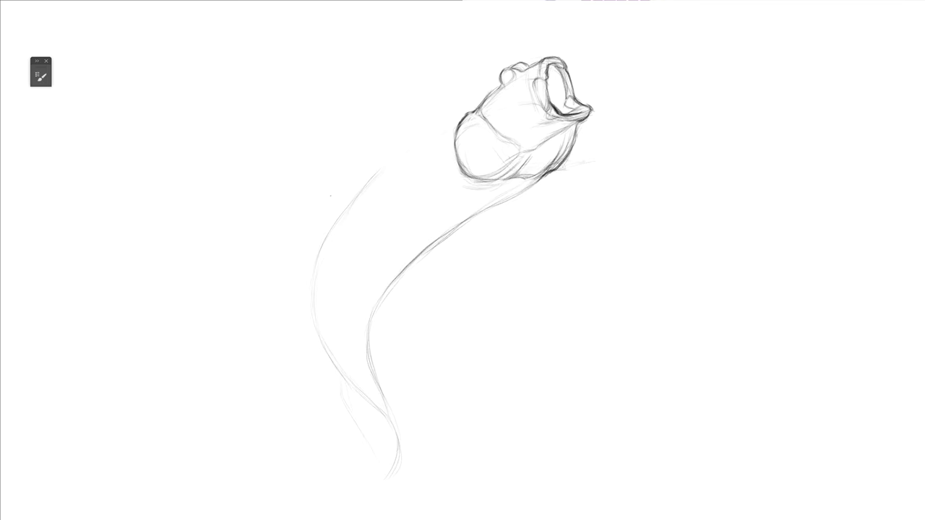
{"action": "mouse_move", "coordinate": [565, 135]}
{"action": "left_mouse_down"}
{"action": "mouse_move", "coordinate": [549, 169]}
{"action": "mouse_move", "coordinate": [561, 161]}
{"action": "left_mouse_up"}
{"action": "key", "text": "ctrl+z"}
{"action": "key", "text": "ctrl+z"}
{"action": "left_click_drag", "start_coordinate": [577, 124], "coordinate": [551, 164]}
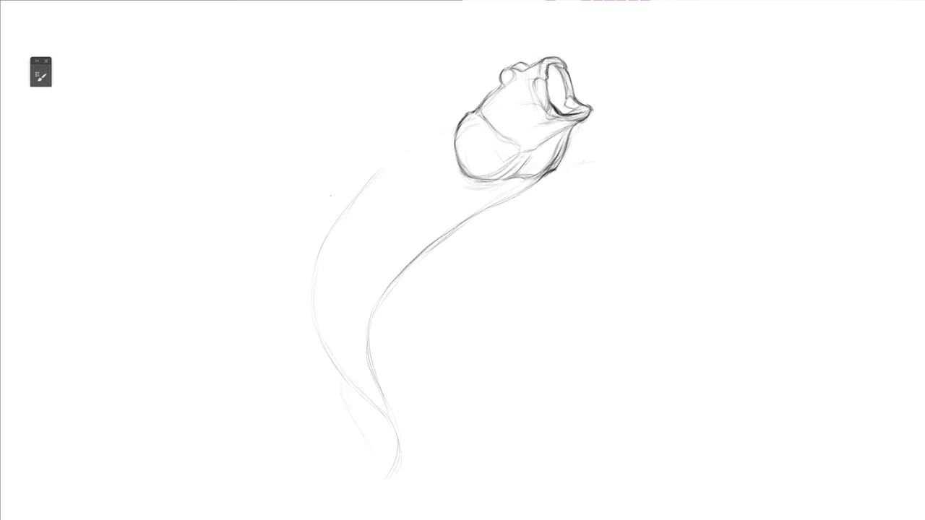
Extend the neck contour down-left and sketch lines under the jaw and gill.
{"action": "mouse_move", "coordinate": [500, 85]}
{"action": "left_mouse_down"}
{"action": "mouse_move", "coordinate": [377, 172]}
{"action": "mouse_move", "coordinate": [345, 207]}
{"action": "left_mouse_up"}
{"action": "mouse_move", "coordinate": [481, 180]}
{"action": "left_mouse_down"}
{"action": "mouse_move", "coordinate": [512, 191]}
{"action": "mouse_move", "coordinate": [475, 238]}
{"action": "left_mouse_up"}
{"action": "mouse_move", "coordinate": [448, 163]}
{"action": "left_mouse_down"}
{"action": "mouse_move", "coordinate": [441, 227]}
{"action": "mouse_move", "coordinate": [452, 246]}
{"action": "mouse_move", "coordinate": [439, 216]}
{"action": "left_mouse_up"}
{"action": "left_click_drag", "start_coordinate": [426, 136], "coordinate": [354, 196]}
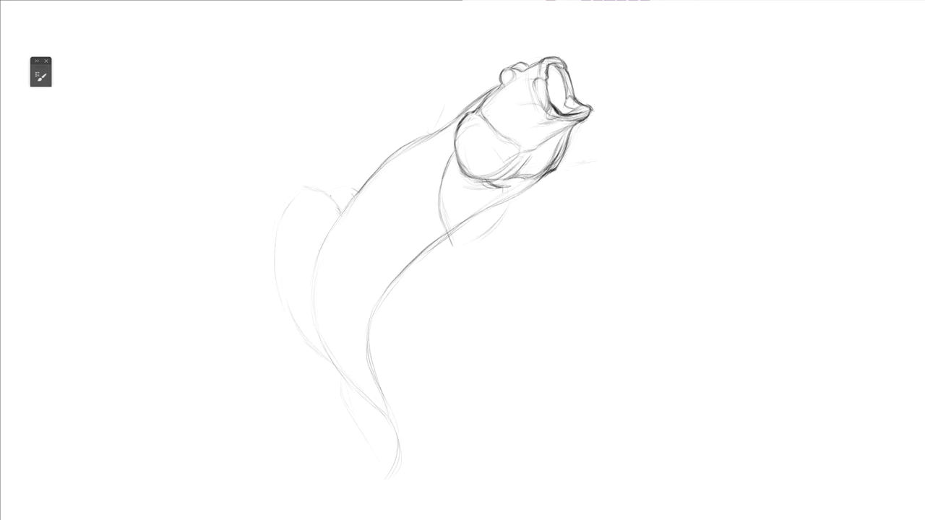
Sketch large fin arcs above the body with inner fin curves and short strokes.
{"action": "mouse_move", "coordinate": [438, 121]}
{"action": "left_mouse_down"}
{"action": "mouse_move", "coordinate": [454, 72]}
{"action": "mouse_move", "coordinate": [435, 32]}
{"action": "left_mouse_up"}
{"action": "left_click_drag", "start_coordinate": [303, 10], "coordinate": [410, 136]}
{"action": "left_click_drag", "start_coordinate": [232, 115], "coordinate": [377, 157]}
{"action": "left_click_drag", "start_coordinate": [344, 189], "coordinate": [234, 153]}
{"action": "left_click_drag", "start_coordinate": [264, 77], "coordinate": [266, 123]}
{"action": "mouse_move", "coordinate": [284, 17]}
{"action": "left_mouse_down"}
{"action": "mouse_move", "coordinate": [328, 26]}
{"action": "mouse_move", "coordinate": [292, 61]}
{"action": "left_mouse_up"}
{"action": "mouse_move", "coordinate": [435, 32]}
{"action": "left_mouse_down"}
{"action": "mouse_move", "coordinate": [425, 20]}
{"action": "mouse_move", "coordinate": [416, 39]}
{"action": "left_mouse_up"}
{"action": "left_click_drag", "start_coordinate": [328, 7], "coordinate": [400, 30]}
{"action": "mouse_move", "coordinate": [462, 260]}
{"action": "left_mouse_down"}
{"action": "mouse_move", "coordinate": [494, 280]}
{"action": "mouse_move", "coordinate": [468, 261]}
{"action": "left_mouse_up"}
Extend the lower body toward the tail and rotate the drawing about 5° clockwise.
{"action": "left_click_drag", "start_coordinate": [403, 377], "coordinate": [433, 442]}
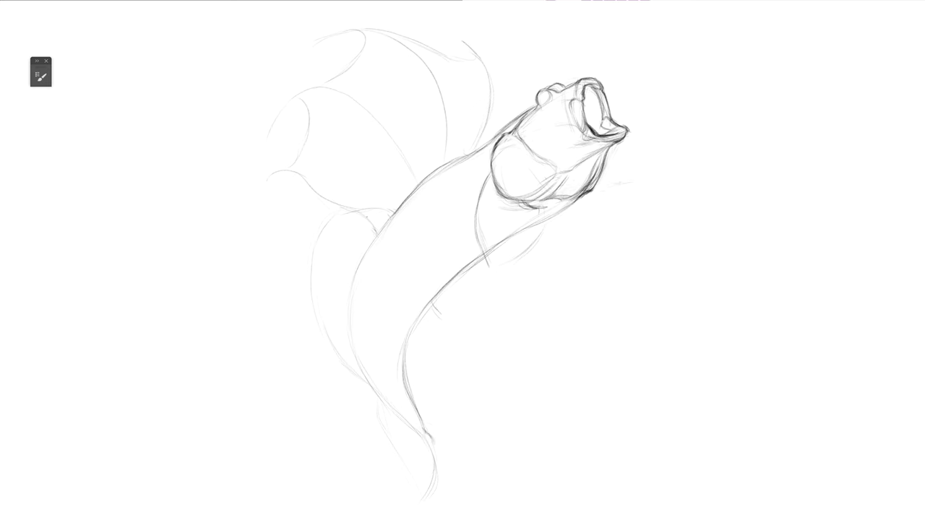
{"action": "left_click_drag", "start_coordinate": [438, 307], "coordinate": [435, 323]}
{"action": "key", "text": "ctrl+t"}
{"action": "left_click_drag", "start_coordinate": [661, 16], "coordinate": [676, 29]}
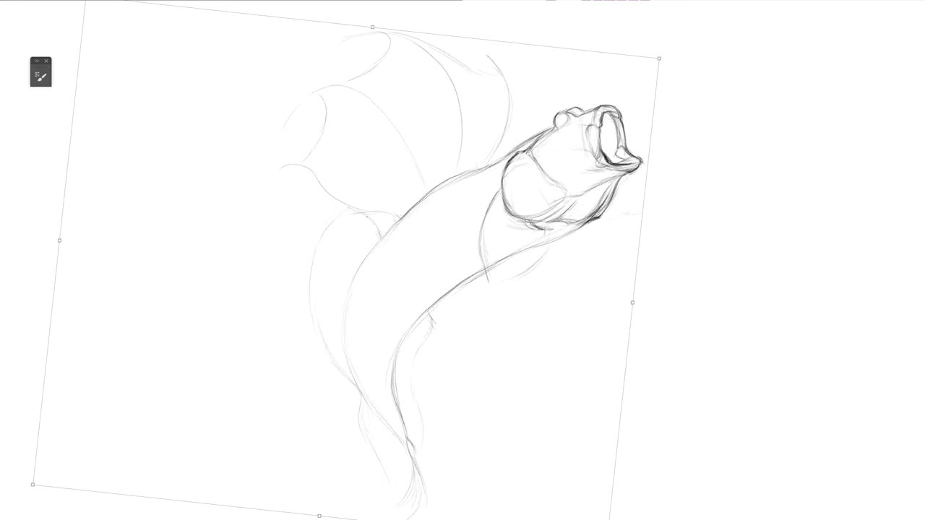
{"action": "key", "text": "Return"}
Sketch the lower tail outline and add small head strokes, undoing a stray one.
{"action": "left_click_drag", "start_coordinate": [434, 515], "coordinate": [402, 433]}
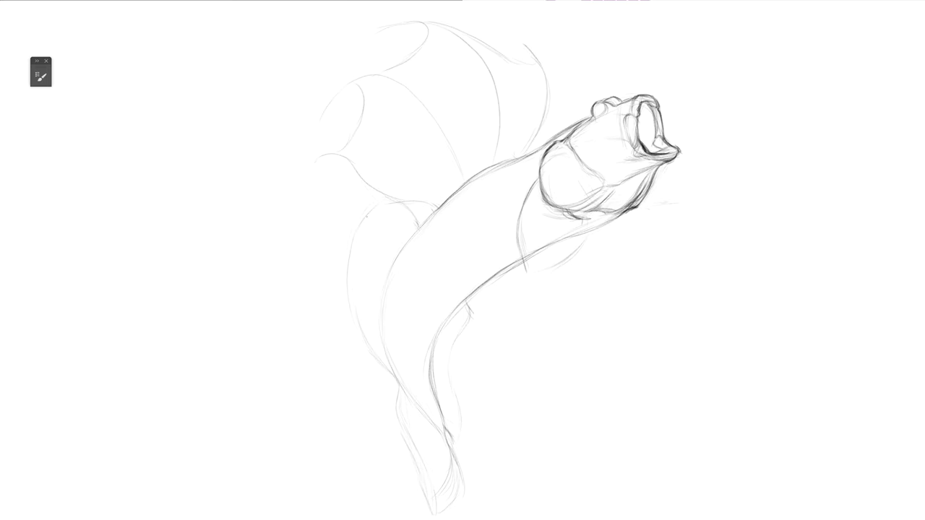
{"action": "left_click_drag", "start_coordinate": [592, 104], "coordinate": [591, 120]}
{"action": "left_click_drag", "start_coordinate": [633, 98], "coordinate": [599, 138]}
{"action": "key", "text": "ctrl+z"}
Draw the eye, darken the mouth's edges and add teeth along the upper mouth.
{"action": "mouse_move", "coordinate": [606, 100]}
{"action": "left_mouse_down"}
{"action": "mouse_move", "coordinate": [603, 116]}
{"action": "mouse_move", "coordinate": [591, 110]}
{"action": "mouse_move", "coordinate": [604, 114]}
{"action": "mouse_move", "coordinate": [594, 113]}
{"action": "mouse_move", "coordinate": [619, 99]}
{"action": "left_mouse_up"}
{"action": "mouse_move", "coordinate": [637, 121]}
{"action": "left_mouse_down"}
{"action": "mouse_move", "coordinate": [630, 147]}
{"action": "mouse_move", "coordinate": [624, 116]}
{"action": "mouse_move", "coordinate": [634, 118]}
{"action": "mouse_move", "coordinate": [630, 149]}
{"action": "mouse_move", "coordinate": [629, 137]}
{"action": "left_mouse_up"}
{"action": "mouse_move", "coordinate": [640, 110]}
{"action": "left_mouse_down"}
{"action": "mouse_move", "coordinate": [637, 118]}
{"action": "mouse_move", "coordinate": [657, 103]}
{"action": "left_mouse_up"}
{"action": "left_click_drag", "start_coordinate": [640, 104], "coordinate": [630, 120]}
{"action": "left_click_drag", "start_coordinate": [634, 109], "coordinate": [630, 112]}
{"action": "mouse_move", "coordinate": [642, 100]}
{"action": "left_mouse_down"}
{"action": "mouse_move", "coordinate": [653, 99]}
{"action": "mouse_move", "coordinate": [657, 134]}
{"action": "mouse_move", "coordinate": [643, 130]}
{"action": "left_mouse_up"}
Shade the open mouth's interior dark and shade the lower jaw and throat.
{"action": "left_click_drag", "start_coordinate": [642, 120], "coordinate": [643, 149]}
{"action": "mouse_move", "coordinate": [641, 104]}
{"action": "left_mouse_down"}
{"action": "mouse_move", "coordinate": [642, 124]}
{"action": "mouse_move", "coordinate": [662, 142]}
{"action": "mouse_move", "coordinate": [653, 153]}
{"action": "mouse_move", "coordinate": [643, 108]}
{"action": "mouse_move", "coordinate": [630, 109]}
{"action": "left_mouse_up"}
{"action": "mouse_move", "coordinate": [671, 157]}
{"action": "left_mouse_down"}
{"action": "mouse_move", "coordinate": [638, 150]}
{"action": "mouse_move", "coordinate": [632, 178]}
{"action": "mouse_move", "coordinate": [642, 170]}
{"action": "mouse_move", "coordinate": [563, 207]}
{"action": "left_mouse_up"}
{"action": "mouse_move", "coordinate": [611, 188]}
{"action": "left_mouse_down"}
{"action": "mouse_move", "coordinate": [567, 211]}
{"action": "mouse_move", "coordinate": [581, 212]}
{"action": "mouse_move", "coordinate": [598, 189]}
{"action": "mouse_move", "coordinate": [570, 205]}
{"action": "mouse_move", "coordinate": [541, 198]}
{"action": "left_mouse_up"}
{"action": "mouse_move", "coordinate": [594, 172]}
{"action": "left_mouse_down"}
{"action": "mouse_move", "coordinate": [553, 186]}
{"action": "mouse_move", "coordinate": [550, 178]}
{"action": "left_mouse_up"}
{"action": "mouse_move", "coordinate": [656, 161]}
{"action": "left_mouse_down"}
{"action": "mouse_move", "coordinate": [599, 183]}
{"action": "mouse_move", "coordinate": [580, 178]}
{"action": "left_mouse_up"}
Darken the throat below the jaw and the upper neck edge.
{"action": "mouse_move", "coordinate": [627, 152]}
{"action": "left_mouse_down"}
{"action": "mouse_move", "coordinate": [575, 169]}
{"action": "mouse_move", "coordinate": [597, 165]}
{"action": "mouse_move", "coordinate": [569, 141]}
{"action": "left_mouse_up"}
{"action": "left_click_drag", "start_coordinate": [611, 172], "coordinate": [591, 163]}
{"action": "left_click_drag", "start_coordinate": [648, 160], "coordinate": [553, 202]}
{"action": "left_click_drag", "start_coordinate": [607, 204], "coordinate": [558, 216]}
{"action": "mouse_move", "coordinate": [587, 142]}
{"action": "left_mouse_down"}
{"action": "mouse_move", "coordinate": [563, 155]}
{"action": "mouse_move", "coordinate": [572, 140]}
{"action": "mouse_move", "coordinate": [565, 143]}
{"action": "mouse_move", "coordinate": [540, 185]}
{"action": "left_mouse_up"}
{"action": "left_click_drag", "start_coordinate": [556, 162], "coordinate": [546, 178]}
{"action": "left_click_drag", "start_coordinate": [579, 149], "coordinate": [556, 169]}
Shade the head's underside, the ridge line, under the jaw and around the eye.
{"action": "mouse_move", "coordinate": [540, 195]}
{"action": "left_mouse_down"}
{"action": "mouse_move", "coordinate": [543, 152]}
{"action": "mouse_move", "coordinate": [588, 208]}
{"action": "mouse_move", "coordinate": [605, 204]}
{"action": "mouse_move", "coordinate": [540, 189]}
{"action": "left_mouse_up"}
{"action": "mouse_move", "coordinate": [571, 146]}
{"action": "left_mouse_down"}
{"action": "mouse_move", "coordinate": [603, 184]}
{"action": "mouse_move", "coordinate": [614, 182]}
{"action": "mouse_move", "coordinate": [602, 188]}
{"action": "left_mouse_up"}
{"action": "mouse_move", "coordinate": [650, 170]}
{"action": "left_mouse_down"}
{"action": "mouse_move", "coordinate": [600, 206]}
{"action": "mouse_move", "coordinate": [630, 195]}
{"action": "mouse_move", "coordinate": [620, 211]}
{"action": "left_mouse_up"}
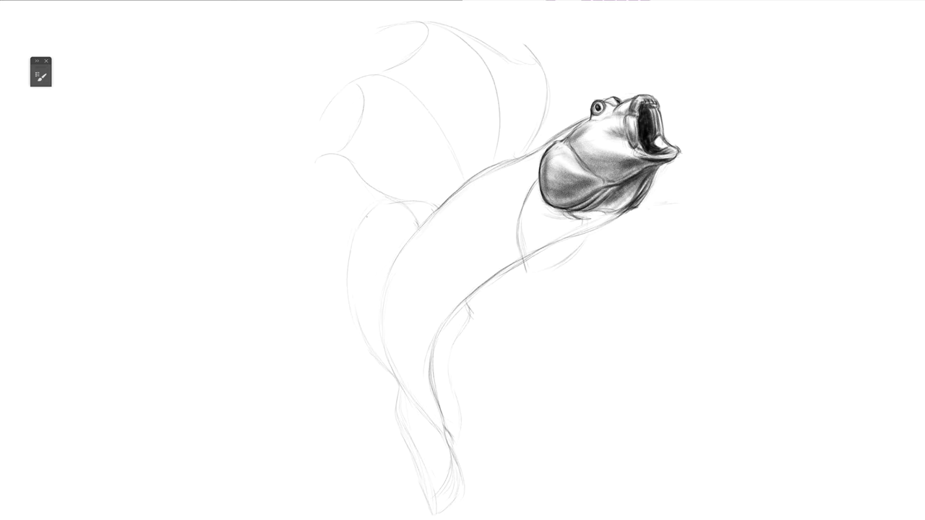
{"action": "left_click_drag", "start_coordinate": [614, 107], "coordinate": [601, 119]}
Shade under the lower jaw near the mouth and across the upper neck and throat.
{"action": "mouse_move", "coordinate": [646, 157]}
{"action": "left_mouse_down"}
{"action": "mouse_move", "coordinate": [593, 154]}
{"action": "mouse_move", "coordinate": [614, 149]}
{"action": "left_mouse_up"}
{"action": "left_click_drag", "start_coordinate": [576, 126], "coordinate": [547, 149]}
{"action": "left_click_drag", "start_coordinate": [553, 141], "coordinate": [539, 159]}
{"action": "left_click_drag", "start_coordinate": [590, 117], "coordinate": [556, 136]}
{"action": "left_click_drag", "start_coordinate": [568, 128], "coordinate": [524, 155]}
Erase sketch lines below the neck and draw the pectoral fin's rays.
{"action": "left_click_drag", "start_coordinate": [587, 230], "coordinate": [522, 266]}
{"action": "left_click_drag", "start_coordinate": [519, 221], "coordinate": [530, 267]}
{"action": "mouse_move", "coordinate": [536, 243]}
{"action": "left_mouse_down"}
{"action": "mouse_move", "coordinate": [536, 272]}
{"action": "mouse_move", "coordinate": [544, 269]}
{"action": "left_mouse_up"}
{"action": "left_click_drag", "start_coordinate": [568, 238], "coordinate": [554, 263]}
{"action": "mouse_move", "coordinate": [572, 217]}
{"action": "left_mouse_down"}
{"action": "mouse_move", "coordinate": [595, 222]}
{"action": "mouse_move", "coordinate": [570, 218]}
{"action": "mouse_move", "coordinate": [556, 254]}
{"action": "left_mouse_up"}
{"action": "left_click_drag", "start_coordinate": [582, 225], "coordinate": [539, 265]}
{"action": "left_click_drag", "start_coordinate": [560, 235], "coordinate": [530, 265]}
{"action": "left_click_drag", "start_coordinate": [527, 239], "coordinate": [525, 259]}
Darken the pectoral fin's left edge and rays, with a dark stroke above the fin.
{"action": "left_click_drag", "start_coordinate": [517, 213], "coordinate": [517, 264]}
{"action": "left_click_drag", "start_coordinate": [563, 242], "coordinate": [552, 264]}
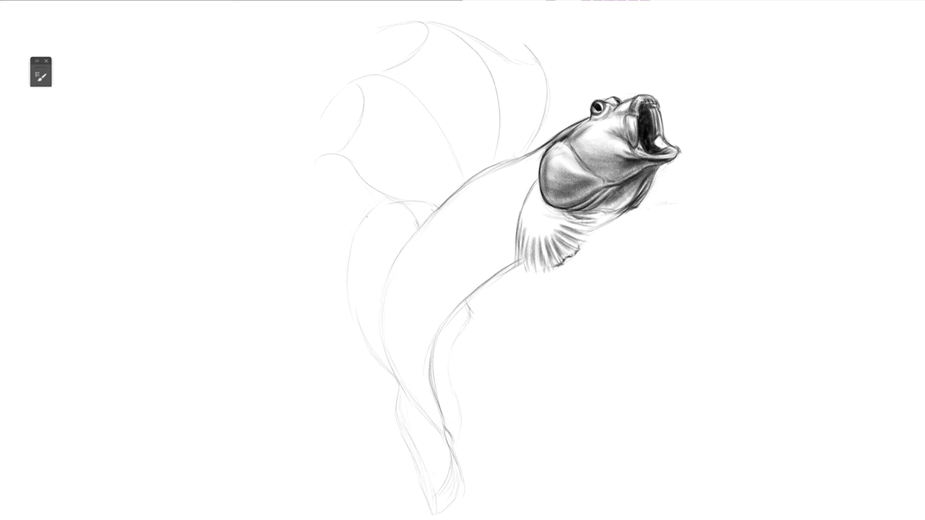
{"action": "left_click_drag", "start_coordinate": [600, 212], "coordinate": [577, 216]}
{"action": "left_click_drag", "start_coordinate": [520, 258], "coordinate": [516, 274]}
{"action": "left_click_drag", "start_coordinate": [518, 247], "coordinate": [514, 271]}
{"action": "mouse_move", "coordinate": [564, 250]}
{"action": "left_mouse_down"}
{"action": "mouse_move", "coordinate": [552, 266]}
{"action": "mouse_move", "coordinate": [558, 259]}
{"action": "left_mouse_up"}
Add more rays across the fin, darken its left edges and shade where it meets the body.
{"action": "left_click_drag", "start_coordinate": [588, 230], "coordinate": [529, 272]}
{"action": "left_click_drag", "start_coordinate": [528, 240], "coordinate": [518, 273]}
{"action": "left_click_drag", "start_coordinate": [530, 260], "coordinate": [527, 272]}
{"action": "left_click_drag", "start_coordinate": [534, 257], "coordinate": [528, 272]}
{"action": "left_click_drag", "start_coordinate": [531, 231], "coordinate": [524, 261]}
{"action": "left_click_drag", "start_coordinate": [525, 215], "coordinate": [517, 239]}
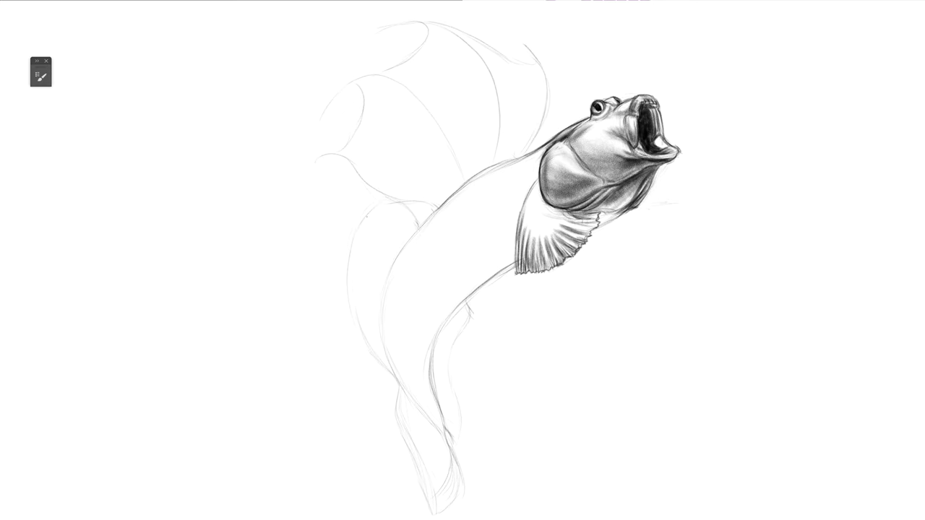
{"action": "mouse_move", "coordinate": [591, 221]}
{"action": "left_mouse_down"}
{"action": "mouse_move", "coordinate": [565, 228]}
{"action": "mouse_move", "coordinate": [579, 228]}
{"action": "mouse_move", "coordinate": [556, 218]}
{"action": "mouse_move", "coordinate": [542, 256]}
{"action": "mouse_move", "coordinate": [530, 236]}
{"action": "left_mouse_up"}
Shade the pectoral fin's upper base and begin outlining a small second fin.
{"action": "left_click_drag", "start_coordinate": [554, 207], "coordinate": [536, 225]}
{"action": "left_click_drag", "start_coordinate": [532, 228], "coordinate": [528, 237]}
{"action": "left_click_drag", "start_coordinate": [533, 203], "coordinate": [524, 223]}
{"action": "left_click_drag", "start_coordinate": [539, 181], "coordinate": [522, 234]}
{"action": "left_click_drag", "start_coordinate": [559, 204], "coordinate": [539, 228]}
{"action": "left_click_drag", "start_coordinate": [551, 183], "coordinate": [537, 230]}
{"action": "left_click_drag", "start_coordinate": [536, 189], "coordinate": [521, 228]}
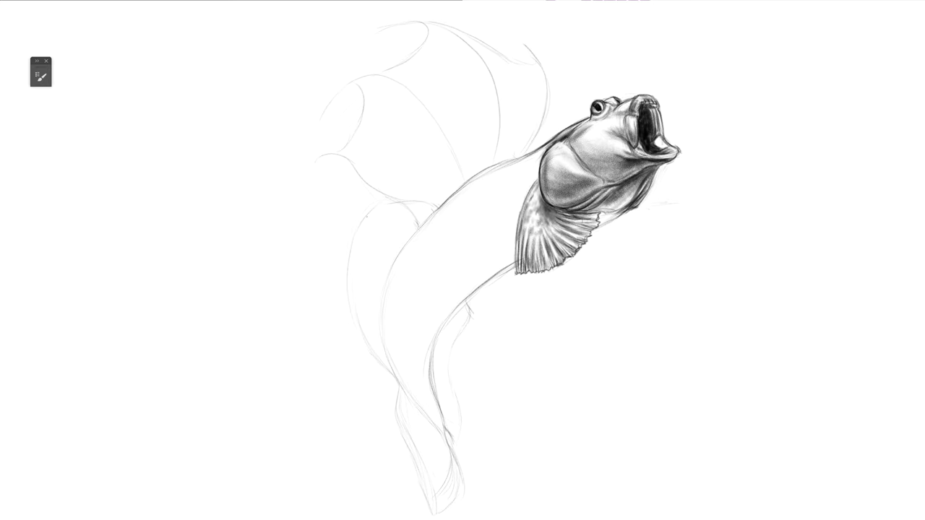
{"action": "mouse_move", "coordinate": [617, 207]}
{"action": "left_mouse_down"}
{"action": "mouse_move", "coordinate": [592, 215]}
{"action": "mouse_move", "coordinate": [592, 230]}
{"action": "left_mouse_up"}
{"action": "left_click_drag", "start_coordinate": [661, 204], "coordinate": [656, 241]}
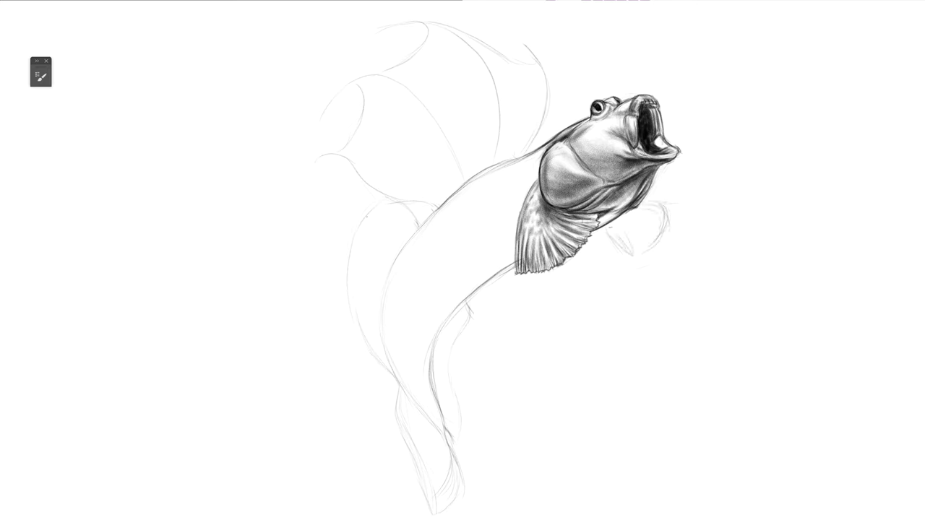
Draw the small fin's rays, darken its right and top edges, and shade under the jaw.
{"action": "left_click_drag", "start_coordinate": [656, 222], "coordinate": [634, 237]}
{"action": "left_click_drag", "start_coordinate": [667, 207], "coordinate": [636, 231]}
{"action": "left_click_drag", "start_coordinate": [666, 219], "coordinate": [661, 237]}
{"action": "left_click_drag", "start_coordinate": [669, 205], "coordinate": [639, 211]}
{"action": "mouse_move", "coordinate": [657, 232]}
{"action": "left_mouse_down"}
{"action": "mouse_move", "coordinate": [656, 245]}
{"action": "mouse_move", "coordinate": [608, 234]}
{"action": "left_mouse_up"}
{"action": "left_click_drag", "start_coordinate": [643, 163], "coordinate": [662, 176]}
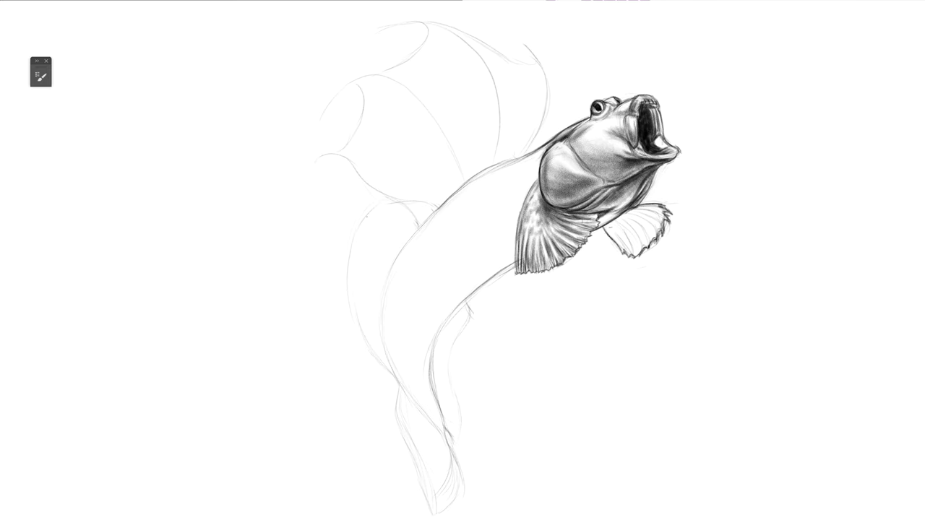
Hatch more rays through the small fin and darken the dorsal fin's edge.
{"action": "mouse_move", "coordinate": [649, 221]}
{"action": "left_mouse_down"}
{"action": "mouse_move", "coordinate": [631, 241]}
{"action": "mouse_move", "coordinate": [631, 224]}
{"action": "mouse_move", "coordinate": [648, 228]}
{"action": "mouse_move", "coordinate": [637, 215]}
{"action": "left_mouse_up"}
{"action": "left_click_drag", "start_coordinate": [659, 206], "coordinate": [642, 210]}
{"action": "mouse_move", "coordinate": [656, 217]}
{"action": "left_mouse_down"}
{"action": "mouse_move", "coordinate": [625, 253]}
{"action": "mouse_move", "coordinate": [611, 250]}
{"action": "left_mouse_up"}
{"action": "left_click_drag", "start_coordinate": [646, 225], "coordinate": [630, 247]}
{"action": "mouse_move", "coordinate": [652, 221]}
{"action": "left_mouse_down"}
{"action": "mouse_move", "coordinate": [621, 256]}
{"action": "mouse_move", "coordinate": [645, 239]}
{"action": "mouse_move", "coordinate": [607, 235]}
{"action": "mouse_move", "coordinate": [617, 223]}
{"action": "mouse_move", "coordinate": [619, 234]}
{"action": "mouse_move", "coordinate": [613, 226]}
{"action": "mouse_move", "coordinate": [624, 214]}
{"action": "left_mouse_up"}
{"action": "left_click_drag", "start_coordinate": [662, 165], "coordinate": [614, 227]}
{"action": "left_click_drag", "start_coordinate": [644, 219], "coordinate": [614, 234]}
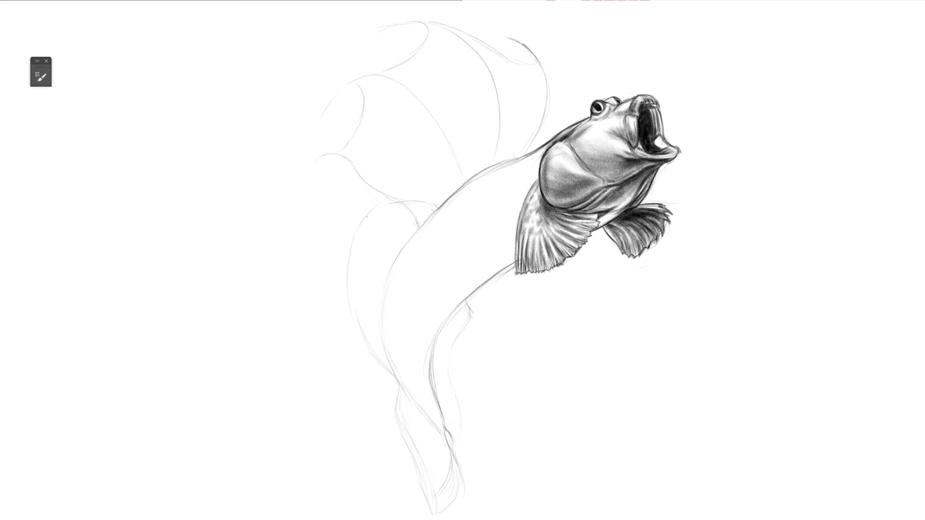
{"action": "mouse_move", "coordinate": [504, 38]}
{"action": "left_mouse_down"}
{"action": "mouse_move", "coordinate": [546, 85]}
{"action": "mouse_move", "coordinate": [522, 156]}
{"action": "left_mouse_up"}
Darken the upper fin's edge, its curved ray lines and top curve with pencil strokes.
{"action": "left_click_drag", "start_coordinate": [545, 61], "coordinate": [522, 156]}
{"action": "mouse_move", "coordinate": [522, 48]}
{"action": "left_mouse_down"}
{"action": "mouse_move", "coordinate": [543, 97]}
{"action": "mouse_move", "coordinate": [516, 157]}
{"action": "left_mouse_up"}
{"action": "mouse_move", "coordinate": [449, 29]}
{"action": "left_mouse_down"}
{"action": "mouse_move", "coordinate": [481, 52]}
{"action": "mouse_move", "coordinate": [502, 156]}
{"action": "left_mouse_up"}
{"action": "left_click_drag", "start_coordinate": [504, 94], "coordinate": [498, 159]}
{"action": "left_click_drag", "start_coordinate": [494, 85], "coordinate": [491, 168]}
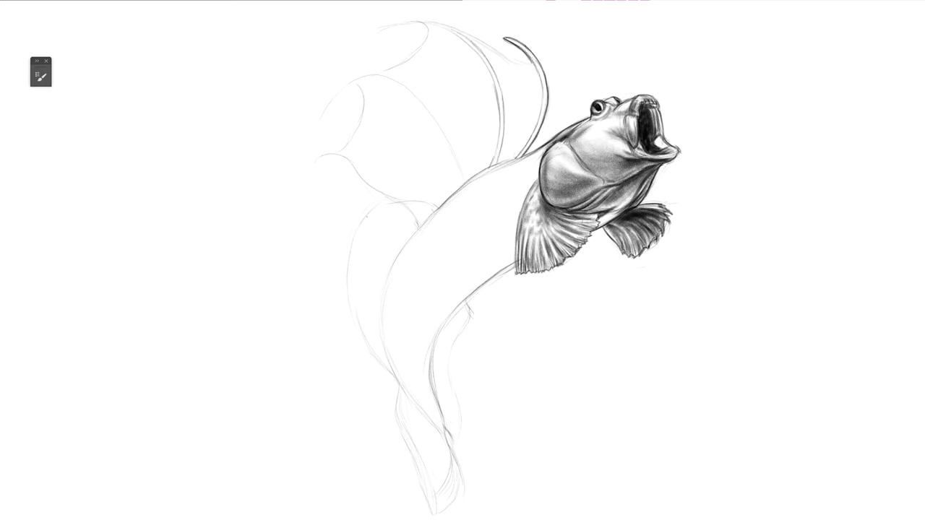
{"action": "mouse_move", "coordinate": [432, 24]}
{"action": "left_mouse_down"}
{"action": "mouse_move", "coordinate": [480, 53]}
{"action": "mouse_move", "coordinate": [378, 33]}
{"action": "mouse_move", "coordinate": [422, 18]}
{"action": "mouse_move", "coordinate": [525, 50]}
{"action": "left_mouse_up"}
Draw the left fin tip and re-stroke the inner and upper-left fin lines darker.
{"action": "left_click_drag", "start_coordinate": [361, 81], "coordinate": [319, 119]}
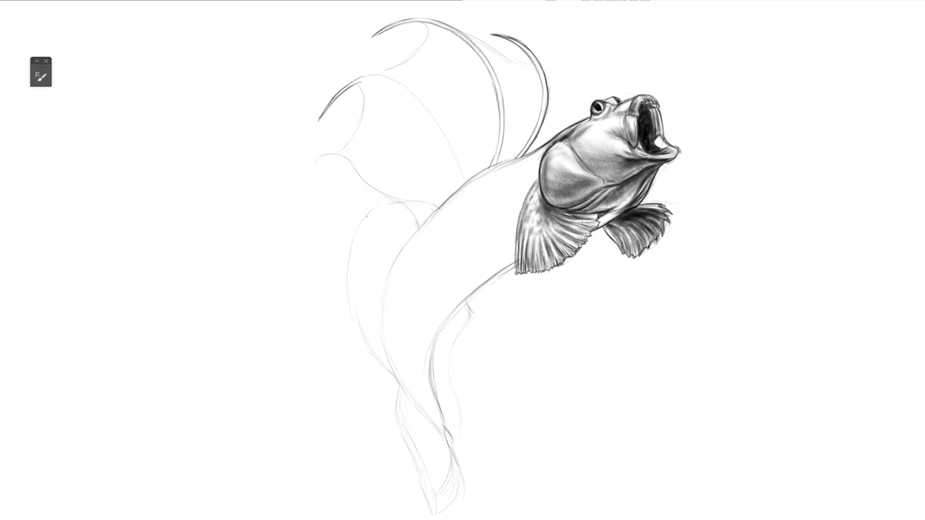
{"action": "left_click_drag", "start_coordinate": [480, 171], "coordinate": [427, 104]}
{"action": "left_click_drag", "start_coordinate": [383, 77], "coordinate": [426, 110]}
{"action": "mouse_move", "coordinate": [466, 160]}
{"action": "left_mouse_down"}
{"action": "mouse_move", "coordinate": [395, 88]}
{"action": "mouse_move", "coordinate": [426, 24]}
{"action": "left_mouse_up"}
{"action": "left_click_drag", "start_coordinate": [398, 63], "coordinate": [426, 27]}
{"action": "mouse_move", "coordinate": [500, 55]}
{"action": "left_mouse_down"}
{"action": "mouse_move", "coordinate": [532, 65]}
{"action": "mouse_move", "coordinate": [459, 32]}
{"action": "left_mouse_up"}
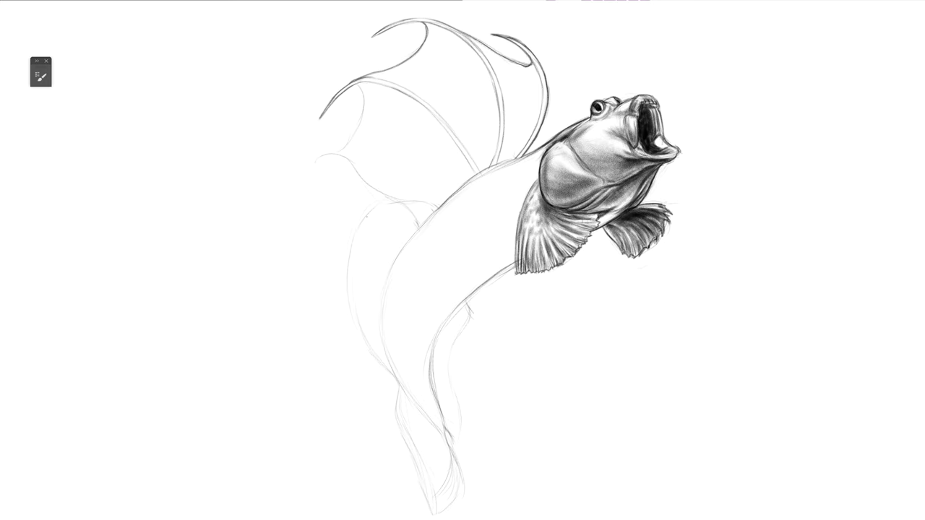
Lighten the right fin's outer line, darken the inner fin line, and sketch a faint line across the lower fin.
{"action": "left_click_drag", "start_coordinate": [501, 36], "coordinate": [524, 45]}
{"action": "left_click_drag", "start_coordinate": [548, 75], "coordinate": [546, 110]}
{"action": "left_click_drag", "start_coordinate": [361, 86], "coordinate": [343, 147]}
{"action": "left_click_drag", "start_coordinate": [462, 180], "coordinate": [370, 192]}
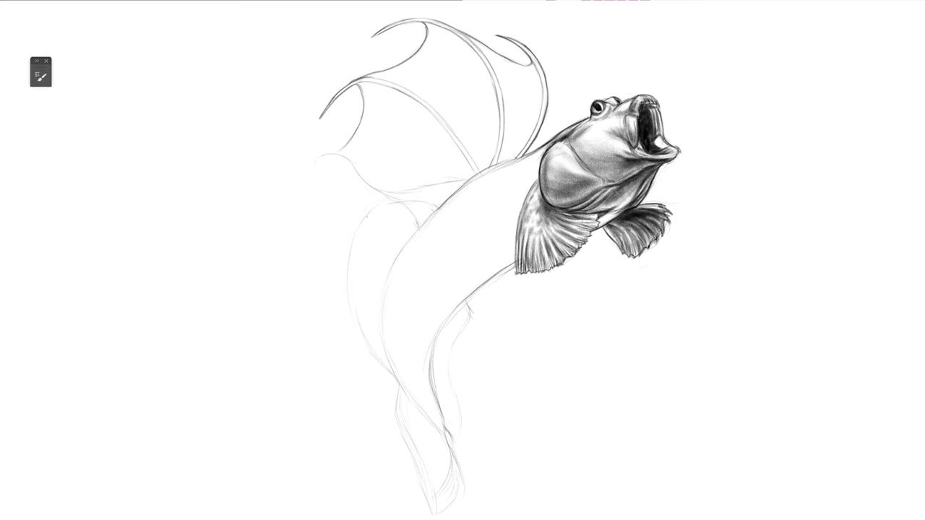
{"action": "left_click_drag", "start_coordinate": [467, 180], "coordinate": [417, 189]}
Darken the lower-left fin's edge toward its tip and where it joins the body.
{"action": "left_click_drag", "start_coordinate": [388, 155], "coordinate": [314, 162]}
{"action": "left_click_drag", "start_coordinate": [391, 154], "coordinate": [348, 159]}
{"action": "mouse_move", "coordinate": [460, 180]}
{"action": "left_mouse_down"}
{"action": "mouse_move", "coordinate": [417, 169]}
{"action": "mouse_move", "coordinate": [384, 201]}
{"action": "mouse_move", "coordinate": [356, 203]}
{"action": "mouse_move", "coordinate": [459, 189]}
{"action": "left_mouse_up"}
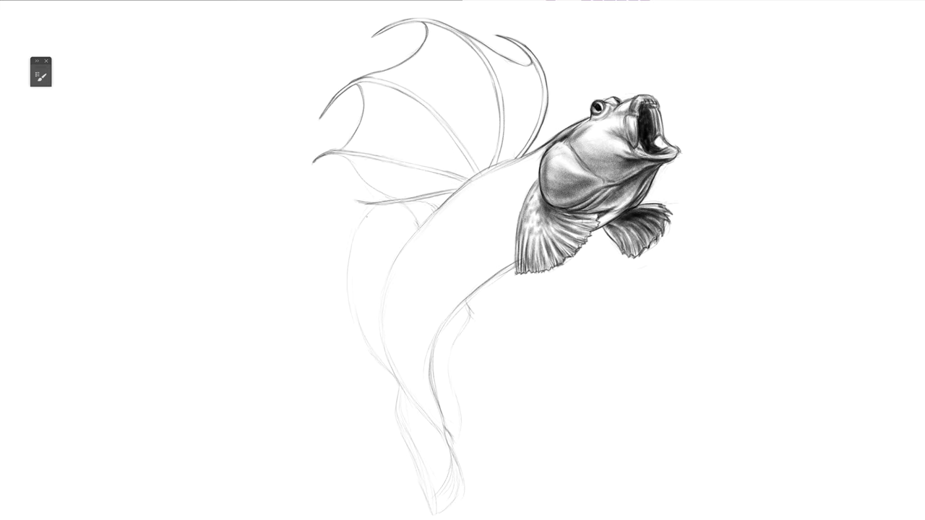
{"action": "left_click_drag", "start_coordinate": [362, 175], "coordinate": [372, 201]}
{"action": "left_click_drag", "start_coordinate": [343, 157], "coordinate": [371, 196]}
{"action": "left_click_drag", "start_coordinate": [426, 221], "coordinate": [458, 190]}
{"action": "mouse_move", "coordinate": [379, 195]}
{"action": "left_mouse_down"}
{"action": "mouse_move", "coordinate": [418, 228]}
{"action": "mouse_move", "coordinate": [406, 212]}
{"action": "left_mouse_up"}
{"action": "left_click_drag", "start_coordinate": [368, 202], "coordinate": [415, 227]}
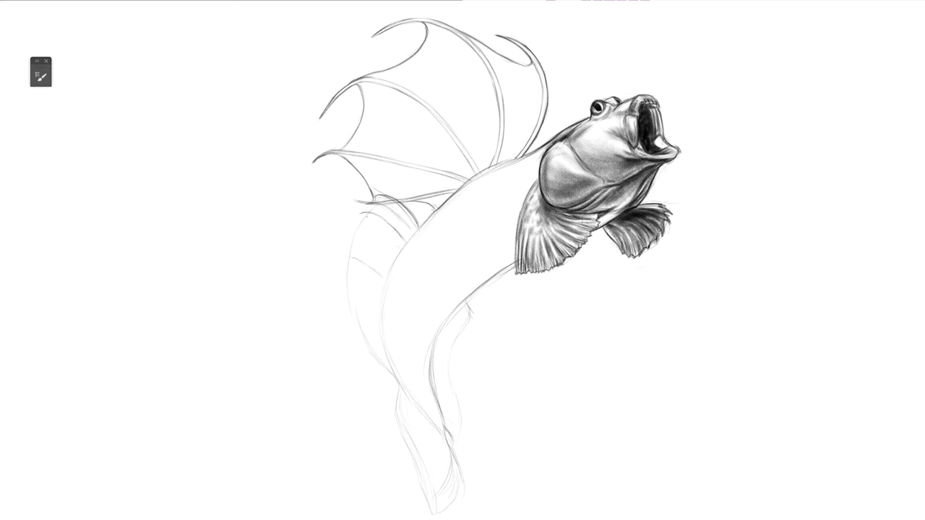
Stroke dark parallel ray lines down the lower-left fin to its lowest rays.
{"action": "left_click_drag", "start_coordinate": [357, 235], "coordinate": [391, 260]}
{"action": "mouse_move", "coordinate": [348, 234]}
{"action": "left_mouse_down"}
{"action": "mouse_move", "coordinate": [376, 246]}
{"action": "mouse_move", "coordinate": [382, 267]}
{"action": "left_mouse_up"}
{"action": "left_click_drag", "start_coordinate": [349, 243], "coordinate": [387, 264]}
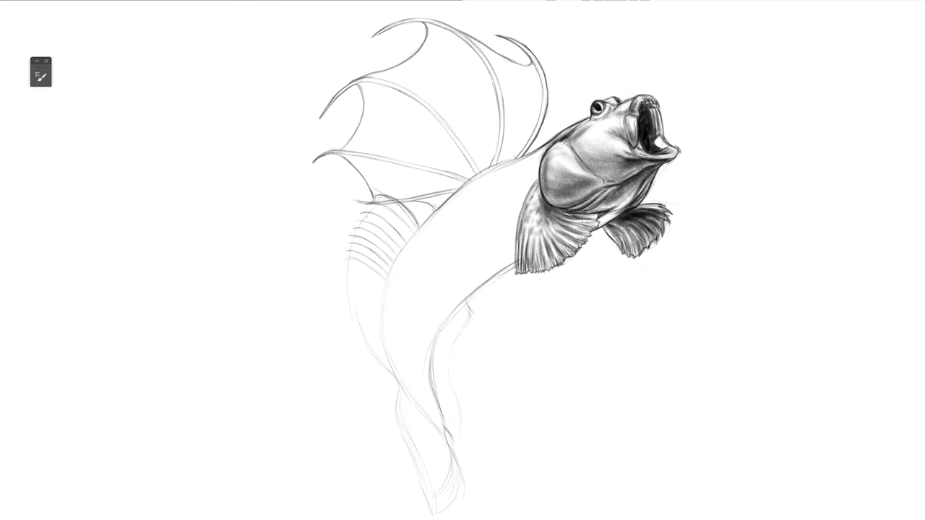
{"action": "left_click_drag", "start_coordinate": [347, 264], "coordinate": [364, 275]}
{"action": "left_click_drag", "start_coordinate": [366, 278], "coordinate": [376, 299]}
{"action": "left_click_drag", "start_coordinate": [353, 282], "coordinate": [376, 311]}
{"action": "left_click_drag", "start_coordinate": [354, 296], "coordinate": [396, 379]}
{"action": "left_click_drag", "start_coordinate": [364, 344], "coordinate": [390, 375]}
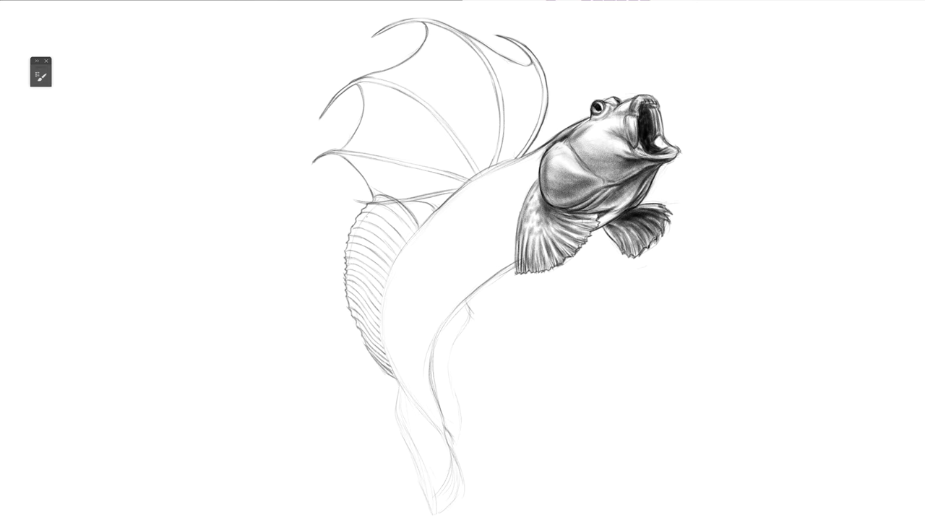
Draw ray lines along the lower fin beside the body, extending them downward.
{"action": "mouse_move", "coordinate": [448, 334]}
{"action": "left_mouse_down"}
{"action": "mouse_move", "coordinate": [436, 350]}
{"action": "mouse_move", "coordinate": [442, 342]}
{"action": "left_mouse_up"}
{"action": "left_click_drag", "start_coordinate": [464, 307], "coordinate": [433, 364]}
{"action": "mouse_move", "coordinate": [451, 354]}
{"action": "left_mouse_down"}
{"action": "mouse_move", "coordinate": [431, 386]}
{"action": "mouse_move", "coordinate": [442, 434]}
{"action": "left_mouse_up"}
{"action": "mouse_move", "coordinate": [455, 399]}
{"action": "left_mouse_down"}
{"action": "mouse_move", "coordinate": [436, 416]}
{"action": "mouse_move", "coordinate": [448, 499]}
{"action": "left_mouse_up"}
Draw fanning ray strokes across the tail fin, including its left side.
{"action": "left_click_drag", "start_coordinate": [440, 434], "coordinate": [444, 506]}
{"action": "left_click_drag", "start_coordinate": [445, 452], "coordinate": [451, 504]}
{"action": "left_click_drag", "start_coordinate": [434, 422], "coordinate": [461, 484]}
{"action": "mouse_move", "coordinate": [439, 440]}
{"action": "left_mouse_down"}
{"action": "mouse_move", "coordinate": [444, 504]}
{"action": "mouse_move", "coordinate": [440, 495]}
{"action": "left_mouse_up"}
{"action": "mouse_move", "coordinate": [430, 423]}
{"action": "left_mouse_down"}
{"action": "mouse_move", "coordinate": [435, 484]}
{"action": "mouse_move", "coordinate": [426, 462]}
{"action": "left_mouse_up"}
{"action": "mouse_move", "coordinate": [412, 409]}
{"action": "left_mouse_down"}
{"action": "mouse_move", "coordinate": [417, 442]}
{"action": "mouse_move", "coordinate": [412, 432]}
{"action": "left_mouse_up"}
{"action": "left_click_drag", "start_coordinate": [401, 394], "coordinate": [411, 415]}
Retrace the body's left outline and the tail's edges and bottom tip darker.
{"action": "left_click_drag", "start_coordinate": [382, 346], "coordinate": [422, 415]}
{"action": "left_click_drag", "start_coordinate": [394, 384], "coordinate": [434, 517]}
{"action": "left_click_drag", "start_coordinate": [420, 476], "coordinate": [429, 506]}
{"action": "left_click_drag", "start_coordinate": [433, 517], "coordinate": [445, 511]}
{"action": "mouse_move", "coordinate": [461, 472]}
{"action": "left_mouse_down"}
{"action": "mouse_move", "coordinate": [453, 508]}
{"action": "mouse_move", "coordinate": [440, 514]}
{"action": "left_mouse_up"}
{"action": "left_click_drag", "start_coordinate": [463, 469], "coordinate": [456, 501]}
Darken the tail's right edge and the inner fin edge running upward.
{"action": "mouse_move", "coordinate": [463, 452]}
{"action": "left_mouse_down"}
{"action": "mouse_move", "coordinate": [458, 485]}
{"action": "mouse_move", "coordinate": [453, 478]}
{"action": "left_mouse_up"}
{"action": "left_click_drag", "start_coordinate": [454, 430], "coordinate": [451, 445]}
{"action": "left_click_drag", "start_coordinate": [455, 382], "coordinate": [456, 433]}
{"action": "left_click_drag", "start_coordinate": [453, 366], "coordinate": [446, 400]}
{"action": "mouse_move", "coordinate": [446, 345]}
{"action": "left_mouse_down"}
{"action": "mouse_move", "coordinate": [438, 369]}
{"action": "mouse_move", "coordinate": [440, 362]}
{"action": "left_mouse_up"}
{"action": "left_click_drag", "start_coordinate": [452, 330], "coordinate": [445, 351]}
{"action": "mouse_move", "coordinate": [463, 313]}
{"action": "left_mouse_down"}
{"action": "mouse_move", "coordinate": [454, 342]}
{"action": "mouse_move", "coordinate": [459, 331]}
{"action": "left_mouse_up"}
Shade the fin base beside the body and along the left fin's inner edge.
{"action": "mouse_move", "coordinate": [412, 202]}
{"action": "left_mouse_down"}
{"action": "mouse_move", "coordinate": [376, 233]}
{"action": "mouse_move", "coordinate": [383, 230]}
{"action": "left_mouse_up"}
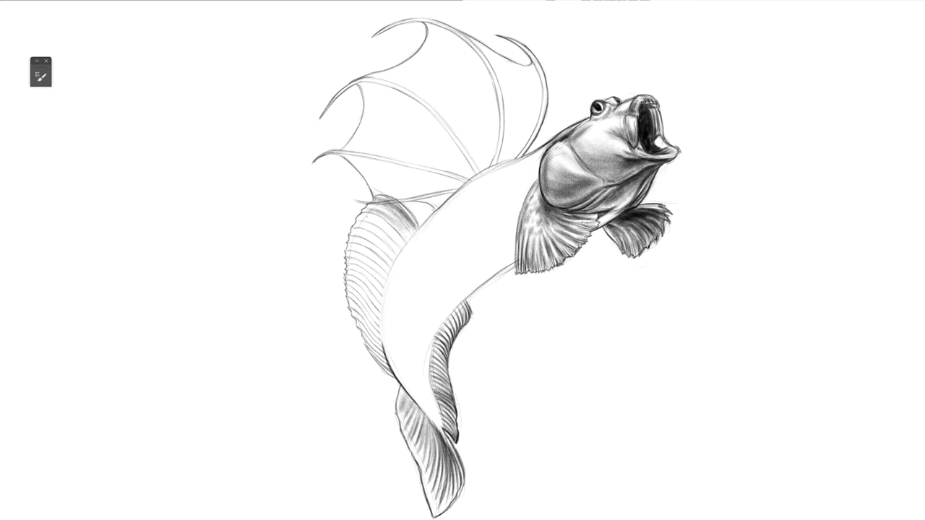
{"action": "mouse_move", "coordinate": [407, 210]}
{"action": "left_mouse_down"}
{"action": "mouse_move", "coordinate": [362, 244]}
{"action": "mouse_move", "coordinate": [396, 254]}
{"action": "mouse_move", "coordinate": [378, 345]}
{"action": "left_mouse_up"}
{"action": "left_click_drag", "start_coordinate": [385, 311], "coordinate": [374, 375]}
{"action": "left_click_drag", "start_coordinate": [382, 306], "coordinate": [361, 363]}
{"action": "left_click_drag", "start_coordinate": [367, 273], "coordinate": [350, 339]}
{"action": "left_click_drag", "start_coordinate": [368, 207], "coordinate": [352, 247]}
{"action": "left_click_drag", "start_coordinate": [375, 267], "coordinate": [351, 348]}
{"action": "left_click_drag", "start_coordinate": [393, 315], "coordinate": [370, 377]}
{"action": "mouse_move", "coordinate": [382, 268]}
{"action": "left_mouse_down"}
{"action": "mouse_move", "coordinate": [366, 345]}
{"action": "mouse_move", "coordinate": [362, 321]}
{"action": "left_mouse_up"}
Build up darker shading across the left fin.
{"action": "left_click_drag", "start_coordinate": [357, 245], "coordinate": [348, 272]}
{"action": "mouse_move", "coordinate": [388, 240]}
{"action": "left_mouse_down"}
{"action": "mouse_move", "coordinate": [349, 270]}
{"action": "mouse_move", "coordinate": [369, 270]}
{"action": "left_mouse_up"}
{"action": "mouse_move", "coordinate": [398, 224]}
{"action": "left_mouse_down"}
{"action": "mouse_move", "coordinate": [359, 254]}
{"action": "mouse_move", "coordinate": [353, 315]}
{"action": "mouse_move", "coordinate": [363, 350]}
{"action": "left_mouse_up"}
{"action": "left_click_drag", "start_coordinate": [388, 265], "coordinate": [373, 280]}
{"action": "mouse_move", "coordinate": [397, 229]}
{"action": "left_mouse_down"}
{"action": "mouse_move", "coordinate": [373, 257]}
{"action": "mouse_move", "coordinate": [386, 245]}
{"action": "left_mouse_up"}
Shade the lower-right fin.
{"action": "left_click_drag", "start_coordinate": [448, 387], "coordinate": [433, 428]}
{"action": "left_click_drag", "start_coordinate": [452, 371], "coordinate": [434, 425]}
{"action": "mouse_move", "coordinate": [441, 354]}
{"action": "left_mouse_down"}
{"action": "mouse_move", "coordinate": [430, 394]}
{"action": "mouse_move", "coordinate": [446, 421]}
{"action": "left_mouse_up"}
{"action": "left_click_drag", "start_coordinate": [462, 306], "coordinate": [433, 357]}
{"action": "left_click_drag", "start_coordinate": [448, 323], "coordinate": [439, 397]}
Shade the tail fin.
{"action": "left_click_drag", "start_coordinate": [441, 438], "coordinate": [458, 504]}
{"action": "left_click_drag", "start_coordinate": [453, 467], "coordinate": [433, 513]}
{"action": "left_click_drag", "start_coordinate": [438, 451], "coordinate": [425, 505]}
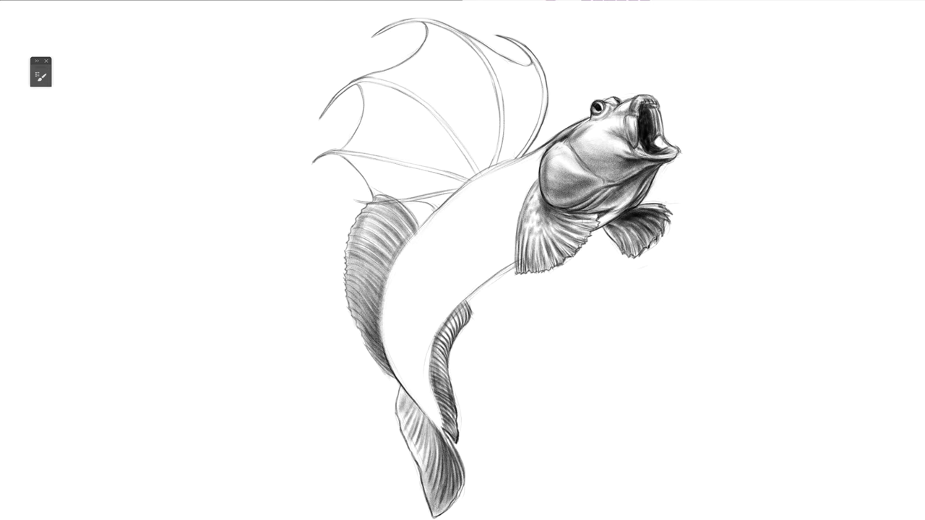
{"action": "left_click_drag", "start_coordinate": [442, 406], "coordinate": [420, 484]}
{"action": "mouse_move", "coordinate": [444, 436]}
{"action": "left_mouse_down"}
{"action": "mouse_move", "coordinate": [448, 497]}
{"action": "mouse_move", "coordinate": [436, 505]}
{"action": "mouse_move", "coordinate": [430, 473]}
{"action": "left_mouse_up"}
Add shading to the tail fin and darken the lower-right fin's left edge.
{"action": "mouse_move", "coordinate": [436, 417]}
{"action": "left_mouse_down"}
{"action": "mouse_move", "coordinate": [422, 465]}
{"action": "mouse_move", "coordinate": [410, 443]}
{"action": "left_mouse_up"}
{"action": "left_click_drag", "start_coordinate": [442, 378], "coordinate": [428, 438]}
{"action": "left_click_drag", "start_coordinate": [441, 357], "coordinate": [432, 420]}
{"action": "left_click_drag", "start_coordinate": [437, 325], "coordinate": [429, 390]}
Shade the lower fin top, the pectoral fin edge and the body around it.
{"action": "left_click_drag", "start_coordinate": [462, 299], "coordinate": [436, 332]}
{"action": "left_click_drag", "start_coordinate": [537, 180], "coordinate": [521, 245]}
{"action": "left_click_drag", "start_coordinate": [533, 230], "coordinate": [530, 254]}
{"action": "mouse_move", "coordinate": [539, 166]}
{"action": "left_mouse_down"}
{"action": "mouse_move", "coordinate": [509, 222]}
{"action": "mouse_move", "coordinate": [511, 252]}
{"action": "left_mouse_up"}
{"action": "mouse_move", "coordinate": [519, 213]}
{"action": "left_mouse_down"}
{"action": "mouse_move", "coordinate": [512, 265]}
{"action": "mouse_move", "coordinate": [501, 237]}
{"action": "mouse_move", "coordinate": [504, 267]}
{"action": "mouse_move", "coordinate": [471, 288]}
{"action": "left_mouse_up"}
{"action": "mouse_move", "coordinate": [510, 230]}
{"action": "left_mouse_down"}
{"action": "mouse_move", "coordinate": [471, 278]}
{"action": "mouse_move", "coordinate": [468, 268]}
{"action": "left_mouse_up"}
Lay grey shading over the lower body and pectoral area, sweeping along the body.
{"action": "left_click_drag", "start_coordinate": [474, 261], "coordinate": [448, 277]}
{"action": "mouse_move", "coordinate": [419, 331]}
{"action": "left_mouse_down"}
{"action": "mouse_move", "coordinate": [405, 394]}
{"action": "mouse_move", "coordinate": [411, 422]}
{"action": "left_mouse_up"}
{"action": "left_click_drag", "start_coordinate": [416, 310], "coordinate": [399, 390]}
{"action": "left_click_drag", "start_coordinate": [438, 289], "coordinate": [401, 340]}
{"action": "left_click_drag", "start_coordinate": [471, 267], "coordinate": [423, 319]}
{"action": "left_click_drag", "start_coordinate": [436, 286], "coordinate": [397, 356]}
{"action": "left_click_drag", "start_coordinate": [533, 172], "coordinate": [489, 260]}
{"action": "mouse_move", "coordinate": [499, 263]}
{"action": "left_mouse_down"}
{"action": "mouse_move", "coordinate": [448, 296]}
{"action": "mouse_move", "coordinate": [423, 393]}
{"action": "left_mouse_up"}
{"action": "mouse_move", "coordinate": [432, 361]}
{"action": "left_mouse_down"}
{"action": "mouse_move", "coordinate": [426, 426]}
{"action": "mouse_move", "coordinate": [442, 313]}
{"action": "mouse_move", "coordinate": [419, 341]}
{"action": "mouse_move", "coordinate": [478, 285]}
{"action": "mouse_move", "coordinate": [513, 221]}
{"action": "left_mouse_up"}
Build up graphite shading on the upper body and along its left edge.
{"action": "left_click_drag", "start_coordinate": [493, 266], "coordinate": [504, 255]}
{"action": "mouse_move", "coordinate": [434, 281]}
{"action": "left_mouse_down"}
{"action": "mouse_move", "coordinate": [502, 206]}
{"action": "mouse_move", "coordinate": [401, 318]}
{"action": "mouse_move", "coordinate": [394, 354]}
{"action": "mouse_move", "coordinate": [405, 408]}
{"action": "left_mouse_up"}
{"action": "left_click_drag", "start_coordinate": [426, 257], "coordinate": [394, 321]}
{"action": "left_click_drag", "start_coordinate": [524, 181], "coordinate": [433, 256]}
{"action": "left_click_drag", "start_coordinate": [477, 222], "coordinate": [443, 253]}
{"action": "mouse_move", "coordinate": [424, 283]}
{"action": "left_mouse_down"}
{"action": "mouse_move", "coordinate": [401, 328]}
{"action": "mouse_move", "coordinate": [401, 379]}
{"action": "left_mouse_up"}
{"action": "left_click_drag", "start_coordinate": [466, 256], "coordinate": [419, 291]}
{"action": "mouse_move", "coordinate": [516, 187]}
{"action": "left_mouse_down"}
{"action": "mouse_move", "coordinate": [437, 245]}
{"action": "mouse_move", "coordinate": [405, 290]}
{"action": "left_mouse_up"}
{"action": "mouse_move", "coordinate": [434, 235]}
{"action": "left_mouse_down"}
{"action": "mouse_move", "coordinate": [393, 321]}
{"action": "mouse_move", "coordinate": [404, 367]}
{"action": "left_mouse_up"}
Deepen shading on the body's lower left edge toward the tail.
{"action": "left_click_drag", "start_coordinate": [418, 291], "coordinate": [396, 390]}
{"action": "left_click_drag", "start_coordinate": [409, 377], "coordinate": [437, 444]}
{"action": "left_click_drag", "start_coordinate": [419, 412], "coordinate": [437, 461]}
{"action": "left_click_drag", "start_coordinate": [431, 354], "coordinate": [410, 425]}
{"action": "left_click_drag", "start_coordinate": [426, 337], "coordinate": [405, 400]}
{"action": "mouse_move", "coordinate": [411, 265]}
{"action": "left_mouse_down"}
{"action": "mouse_move", "coordinate": [387, 315]}
{"action": "mouse_move", "coordinate": [387, 357]}
{"action": "left_mouse_up"}
{"action": "left_click_drag", "start_coordinate": [465, 215], "coordinate": [422, 273]}
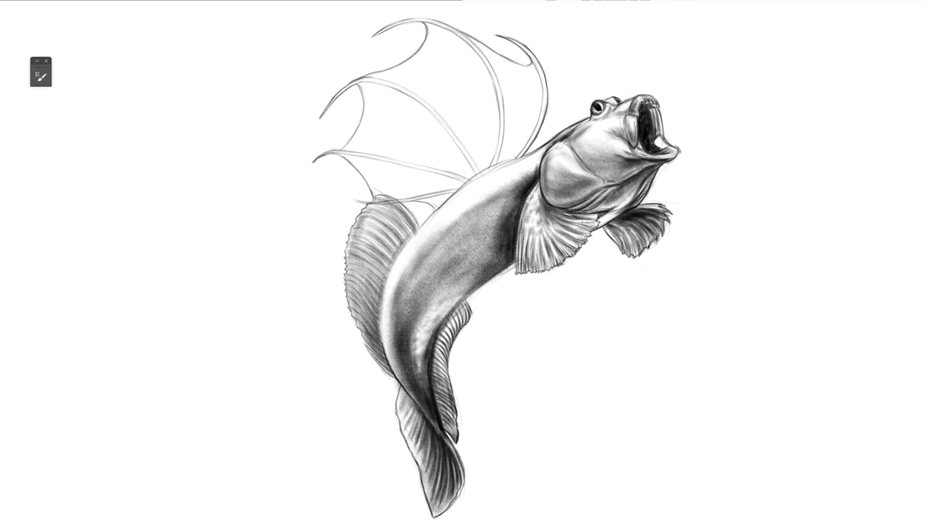
Begin soft shading on the dorsal fin above the back.
{"action": "left_click_drag", "start_coordinate": [538, 153], "coordinate": [448, 214]}
{"action": "left_click_drag", "start_coordinate": [488, 181], "coordinate": [431, 220]}
{"action": "mouse_move", "coordinate": [498, 166]}
{"action": "left_mouse_down"}
{"action": "mouse_move", "coordinate": [478, 107]}
{"action": "mouse_move", "coordinate": [491, 170]}
{"action": "left_mouse_up"}
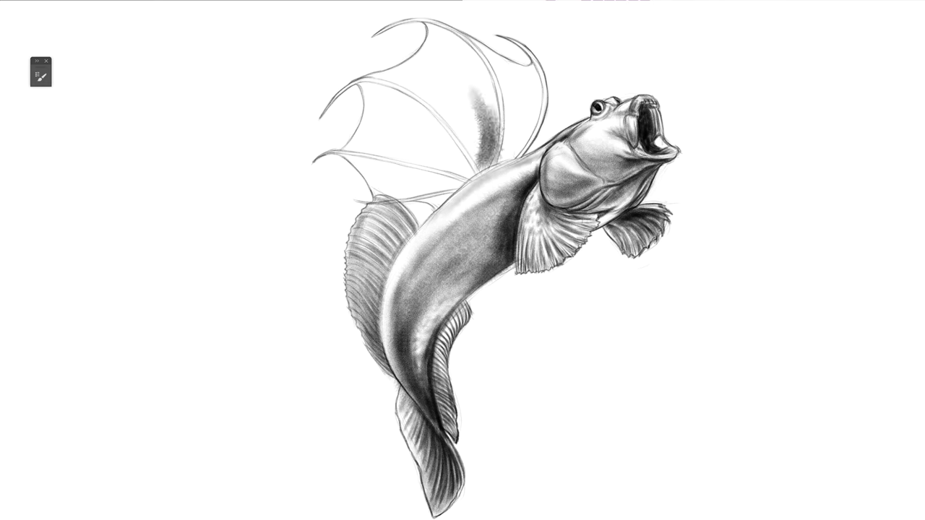
Brush graphite shading into the dorsal fin membrane between its rays, right to upper-left.
{"action": "left_click_drag", "start_coordinate": [491, 98], "coordinate": [434, 206]}
{"action": "left_click_drag", "start_coordinate": [534, 108], "coordinate": [440, 213]}
{"action": "mouse_move", "coordinate": [545, 92]}
{"action": "left_mouse_down"}
{"action": "mouse_move", "coordinate": [483, 168]}
{"action": "mouse_move", "coordinate": [494, 151]}
{"action": "left_mouse_up"}
{"action": "left_click_drag", "start_coordinate": [498, 87], "coordinate": [463, 166]}
{"action": "left_click_drag", "start_coordinate": [466, 122], "coordinate": [405, 192]}
{"action": "left_click_drag", "start_coordinate": [451, 159], "coordinate": [396, 204]}
{"action": "left_click_drag", "start_coordinate": [372, 119], "coordinate": [318, 162]}
{"action": "left_click_drag", "start_coordinate": [405, 145], "coordinate": [346, 195]}
{"action": "left_click_drag", "start_coordinate": [401, 164], "coordinate": [361, 199]}
{"action": "left_click_drag", "start_coordinate": [440, 172], "coordinate": [379, 205]}
{"action": "mouse_move", "coordinate": [415, 78]}
{"action": "left_mouse_down"}
{"action": "mouse_move", "coordinate": [358, 134]}
{"action": "mouse_move", "coordinate": [354, 150]}
{"action": "left_mouse_up"}
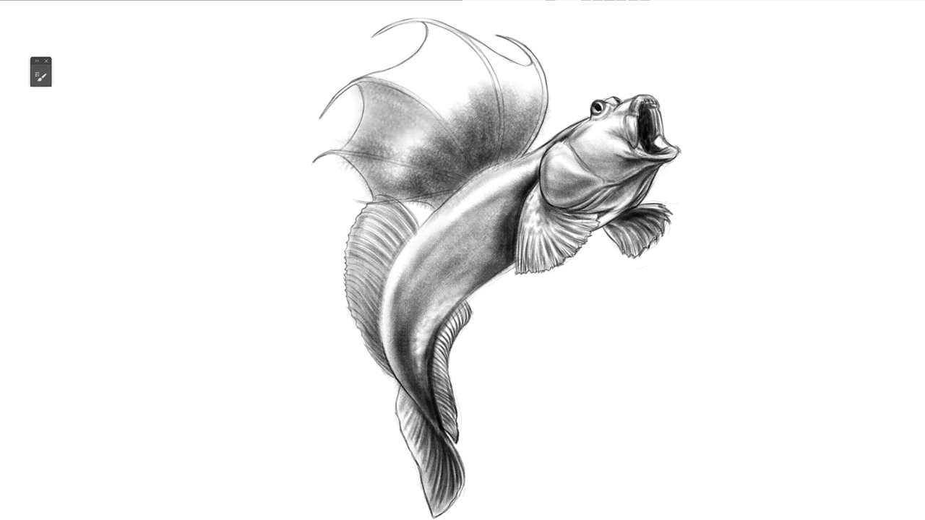
{"action": "left_click_drag", "start_coordinate": [361, 91], "coordinate": [434, 66]}
{"action": "mouse_move", "coordinate": [481, 26]}
{"action": "left_mouse_down"}
{"action": "mouse_move", "coordinate": [419, 98]}
{"action": "mouse_move", "coordinate": [430, 75]}
{"action": "left_mouse_up"}
{"action": "left_click_drag", "start_coordinate": [441, 87], "coordinate": [386, 130]}
{"action": "left_click_drag", "start_coordinate": [470, 33], "coordinate": [408, 87]}
{"action": "mouse_move", "coordinate": [462, 51]}
{"action": "left_mouse_down"}
{"action": "mouse_move", "coordinate": [419, 80]}
{"action": "mouse_move", "coordinate": [408, 148]}
{"action": "left_mouse_up"}
{"action": "mouse_move", "coordinate": [545, 47]}
{"action": "left_mouse_down"}
{"action": "mouse_move", "coordinate": [516, 86]}
{"action": "mouse_move", "coordinate": [477, 88]}
{"action": "left_mouse_up"}
{"action": "mouse_move", "coordinate": [531, 79]}
{"action": "left_mouse_down"}
{"action": "mouse_move", "coordinate": [511, 141]}
{"action": "mouse_move", "coordinate": [442, 206]}
{"action": "left_mouse_up"}
Darken the dorsal fin's right edge and build up shading across the whole fin.
{"action": "mouse_move", "coordinate": [510, 39]}
{"action": "left_mouse_down"}
{"action": "mouse_move", "coordinate": [535, 60]}
{"action": "mouse_move", "coordinate": [540, 83]}
{"action": "mouse_move", "coordinate": [522, 148]}
{"action": "left_mouse_up"}
{"action": "mouse_move", "coordinate": [542, 65]}
{"action": "left_mouse_down"}
{"action": "mouse_move", "coordinate": [534, 137]}
{"action": "mouse_move", "coordinate": [515, 147]}
{"action": "mouse_move", "coordinate": [523, 123]}
{"action": "left_mouse_up"}
{"action": "left_click_drag", "start_coordinate": [477, 22], "coordinate": [425, 57]}
{"action": "left_click_drag", "start_coordinate": [503, 30], "coordinate": [441, 161]}
{"action": "mouse_move", "coordinate": [534, 105]}
{"action": "left_mouse_down"}
{"action": "mouse_move", "coordinate": [510, 157]}
{"action": "mouse_move", "coordinate": [510, 146]}
{"action": "left_mouse_up"}
{"action": "mouse_move", "coordinate": [467, 31]}
{"action": "left_mouse_down"}
{"action": "mouse_move", "coordinate": [520, 72]}
{"action": "mouse_move", "coordinate": [429, 39]}
{"action": "mouse_move", "coordinate": [425, 78]}
{"action": "left_mouse_up"}
{"action": "left_click_drag", "start_coordinate": [409, 84], "coordinate": [350, 106]}
{"action": "left_click_drag", "start_coordinate": [455, 83], "coordinate": [387, 142]}
{"action": "mouse_move", "coordinate": [438, 98]}
{"action": "left_mouse_down"}
{"action": "mouse_move", "coordinate": [382, 132]}
{"action": "mouse_move", "coordinate": [454, 201]}
{"action": "left_mouse_up"}
{"action": "left_click_drag", "start_coordinate": [412, 167], "coordinate": [466, 183]}
{"action": "left_click_drag", "start_coordinate": [325, 152], "coordinate": [423, 169]}
{"action": "mouse_move", "coordinate": [422, 170]}
{"action": "left_mouse_down"}
{"action": "mouse_move", "coordinate": [462, 182]}
{"action": "mouse_move", "coordinate": [449, 139]}
{"action": "mouse_move", "coordinate": [413, 100]}
{"action": "left_mouse_up"}
{"action": "left_click_drag", "start_coordinate": [469, 176], "coordinate": [412, 99]}
{"action": "mouse_move", "coordinate": [422, 104]}
{"action": "left_mouse_down"}
{"action": "mouse_move", "coordinate": [353, 82]}
{"action": "mouse_move", "coordinate": [413, 100]}
{"action": "left_mouse_up"}
{"action": "left_click_drag", "start_coordinate": [470, 24], "coordinate": [422, 44]}
{"action": "left_click_drag", "start_coordinate": [494, 33], "coordinate": [451, 91]}
{"action": "left_click_drag", "start_coordinate": [368, 79], "coordinate": [328, 107]}
{"action": "mouse_move", "coordinate": [380, 153]}
{"action": "left_mouse_down"}
{"action": "mouse_move", "coordinate": [337, 159]}
{"action": "mouse_move", "coordinate": [380, 159]}
{"action": "left_mouse_up"}
Darken where the dorsal fin joins the body and along the body's left edge.
{"action": "left_click_drag", "start_coordinate": [448, 199], "coordinate": [356, 202]}
{"action": "mouse_move", "coordinate": [402, 250]}
{"action": "left_mouse_down"}
{"action": "mouse_move", "coordinate": [371, 207]}
{"action": "mouse_move", "coordinate": [385, 228]}
{"action": "left_mouse_up"}
{"action": "mouse_move", "coordinate": [419, 201]}
{"action": "left_mouse_down"}
{"action": "mouse_move", "coordinate": [395, 227]}
{"action": "mouse_move", "coordinate": [412, 209]}
{"action": "mouse_move", "coordinate": [418, 228]}
{"action": "left_mouse_up"}
{"action": "left_click_drag", "start_coordinate": [445, 201], "coordinate": [398, 262]}
{"action": "mouse_move", "coordinate": [419, 230]}
{"action": "left_mouse_down"}
{"action": "mouse_move", "coordinate": [397, 260]}
{"action": "mouse_move", "coordinate": [378, 381]}
{"action": "left_mouse_up"}
{"action": "left_click_drag", "start_coordinate": [386, 279], "coordinate": [380, 351]}
{"action": "mouse_move", "coordinate": [395, 345]}
{"action": "left_mouse_down"}
{"action": "mouse_move", "coordinate": [367, 377]}
{"action": "mouse_move", "coordinate": [366, 266]}
{"action": "mouse_move", "coordinate": [394, 247]}
{"action": "mouse_move", "coordinate": [379, 256]}
{"action": "left_mouse_up"}
Deepen the shading on the lower body and tail.
{"action": "left_click_drag", "start_coordinate": [382, 279], "coordinate": [372, 289]}
{"action": "left_click_drag", "start_coordinate": [453, 394], "coordinate": [445, 414]}
{"action": "left_click_drag", "start_coordinate": [438, 359], "coordinate": [455, 437]}
{"action": "mouse_move", "coordinate": [433, 493]}
{"action": "left_mouse_down"}
{"action": "mouse_move", "coordinate": [406, 425]}
{"action": "mouse_move", "coordinate": [409, 396]}
{"action": "left_mouse_up"}
{"action": "mouse_move", "coordinate": [427, 470]}
{"action": "left_mouse_down"}
{"action": "mouse_move", "coordinate": [453, 510]}
{"action": "mouse_move", "coordinate": [453, 465]}
{"action": "left_mouse_up"}
Shade the head around the eye, the gill cover, throat and pectoral fin area, then dot a first white speckle.
{"action": "mouse_move", "coordinate": [592, 119]}
{"action": "left_mouse_down"}
{"action": "mouse_move", "coordinate": [606, 112]}
{"action": "mouse_move", "coordinate": [621, 132]}
{"action": "mouse_move", "coordinate": [622, 110]}
{"action": "mouse_move", "coordinate": [626, 153]}
{"action": "mouse_move", "coordinate": [640, 157]}
{"action": "mouse_move", "coordinate": [630, 129]}
{"action": "left_mouse_up"}
{"action": "mouse_move", "coordinate": [606, 160]}
{"action": "left_mouse_down"}
{"action": "mouse_move", "coordinate": [623, 149]}
{"action": "mouse_move", "coordinate": [575, 167]}
{"action": "mouse_move", "coordinate": [621, 132]}
{"action": "left_mouse_up"}
{"action": "mouse_move", "coordinate": [546, 193]}
{"action": "left_mouse_down"}
{"action": "mouse_move", "coordinate": [558, 155]}
{"action": "mouse_move", "coordinate": [582, 179]}
{"action": "left_mouse_up"}
{"action": "left_click_drag", "start_coordinate": [603, 186], "coordinate": [656, 170]}
{"action": "left_click_drag", "start_coordinate": [620, 208], "coordinate": [639, 182]}
{"action": "left_click_drag", "start_coordinate": [508, 202], "coordinate": [455, 263]}
{"action": "mouse_move", "coordinate": [493, 244]}
{"action": "left_mouse_down"}
{"action": "mouse_move", "coordinate": [412, 319]}
{"action": "mouse_move", "coordinate": [452, 271]}
{"action": "left_mouse_up"}
{"action": "left_click_drag", "start_coordinate": [557, 218], "coordinate": [559, 210]}
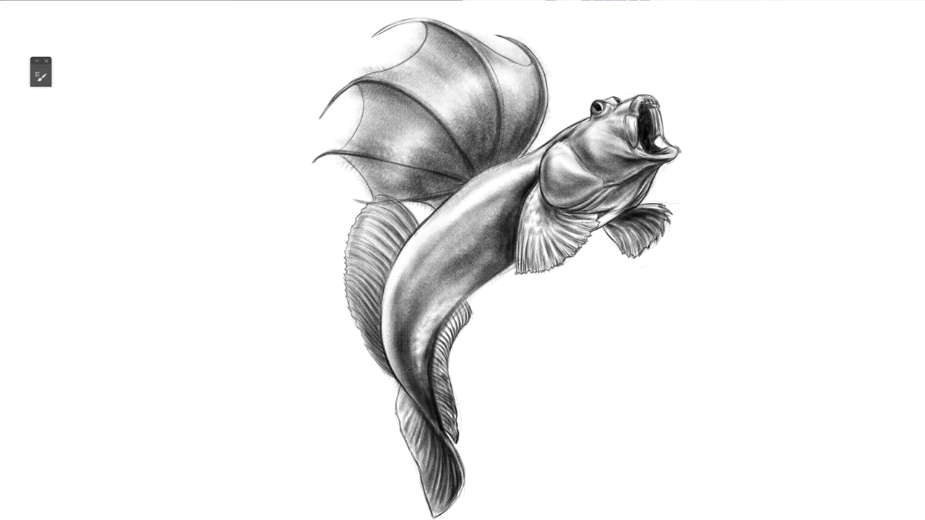
{"action": "left_click", "coordinate": [507, 150]}
Dot white speckles across the lower and middle dorsal fin membrane.
{"action": "left_click", "coordinate": [444, 163]}
{"action": "left_click", "coordinate": [469, 170]}
{"action": "left_click", "coordinate": [437, 199]}
{"action": "left_click", "coordinate": [435, 154]}
{"action": "left_click", "coordinate": [422, 176]}
{"action": "left_click", "coordinate": [468, 121]}
{"action": "left_click", "coordinate": [512, 120]}
{"action": "left_click", "coordinate": [524, 137]}
{"action": "left_click", "coordinate": [529, 112]}
{"action": "left_click", "coordinate": [490, 103]}
{"action": "left_click", "coordinate": [427, 137]}
{"action": "left_click", "coordinate": [401, 174]}
{"action": "left_click", "coordinate": [379, 183]}
{"action": "left_click", "coordinate": [432, 124]}
{"action": "left_click", "coordinate": [476, 97]}
{"action": "left_click", "coordinate": [530, 79]}
{"action": "left_click", "coordinate": [427, 116]}
{"action": "left_click", "coordinate": [391, 145]}
Add white speckles near the dorsal fin's top and along its left side.
{"action": "left_click", "coordinate": [405, 118]}
{"action": "left_click", "coordinate": [459, 77]}
{"action": "left_click", "coordinate": [498, 62]}
{"action": "left_click", "coordinate": [468, 65]}
{"action": "left_click", "coordinate": [431, 63]}
{"action": "left_click", "coordinate": [465, 53]}
{"action": "left_click", "coordinate": [440, 71]}
{"action": "left_click", "coordinate": [443, 35]}
{"action": "left_click", "coordinate": [378, 91]}
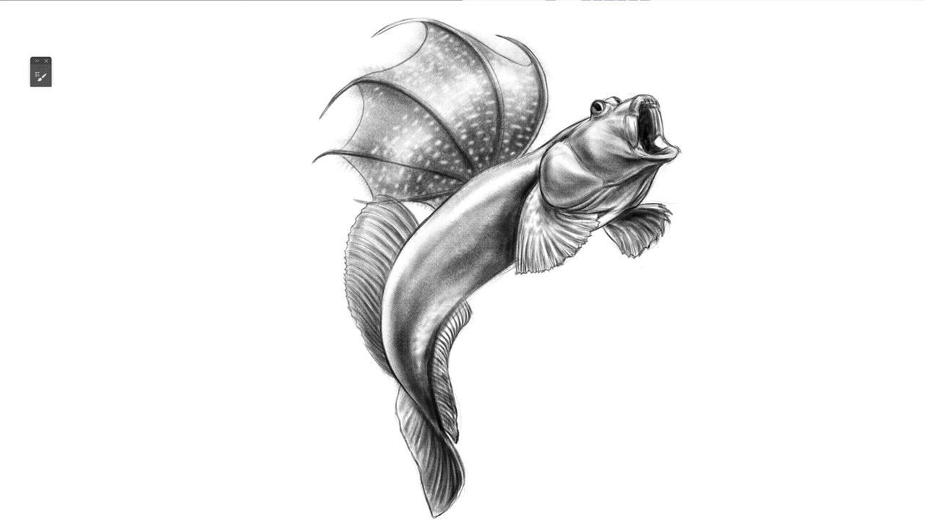
{"action": "left_click", "coordinate": [366, 87]}
{"action": "left_click", "coordinate": [393, 102]}
{"action": "left_click", "coordinate": [396, 115]}
{"action": "left_click", "coordinate": [369, 144]}
{"action": "left_click", "coordinate": [368, 166]}
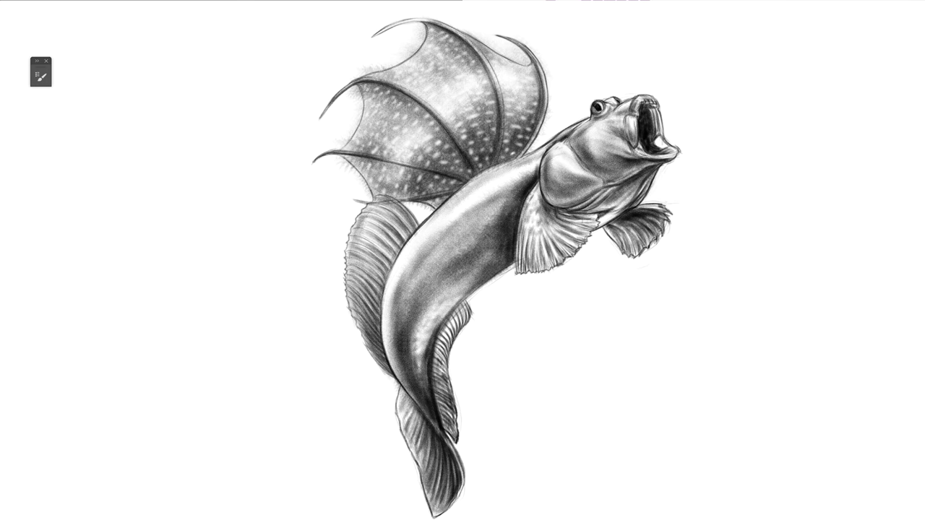
Brighten the upper body behind the head, the upper lip, teeth, lower jaw and behind the eye.
{"action": "left_click_drag", "start_coordinate": [584, 126], "coordinate": [571, 161]}
{"action": "left_click_drag", "start_coordinate": [554, 148], "coordinate": [541, 201]}
{"action": "left_click_drag", "start_coordinate": [632, 108], "coordinate": [654, 98]}
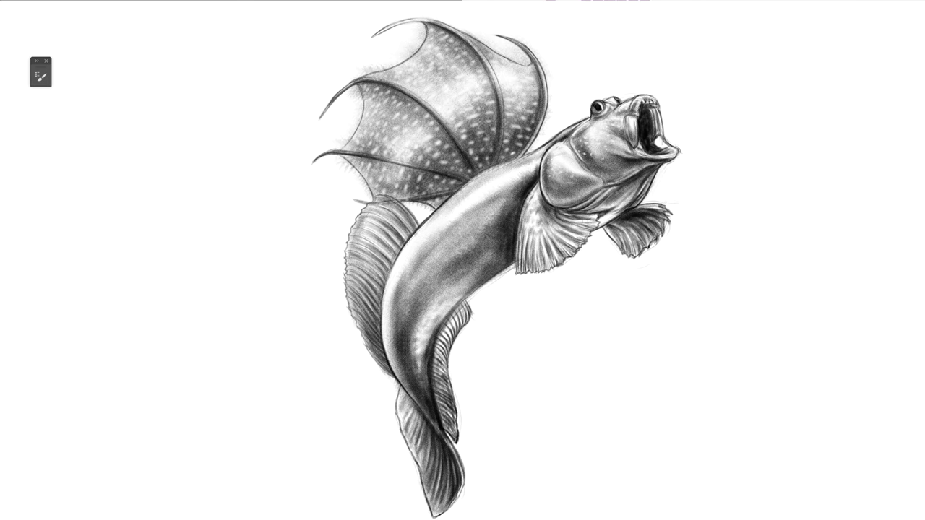
{"action": "left_click_drag", "start_coordinate": [656, 172], "coordinate": [648, 193]}
{"action": "mouse_move", "coordinate": [618, 107]}
{"action": "left_mouse_down"}
{"action": "mouse_move", "coordinate": [606, 120]}
{"action": "mouse_move", "coordinate": [638, 111]}
{"action": "mouse_move", "coordinate": [636, 146]}
{"action": "mouse_move", "coordinate": [671, 154]}
{"action": "mouse_move", "coordinate": [643, 155]}
{"action": "left_mouse_up"}
Highlight the pectoral fin edge and base, the body edge and the area near the eye.
{"action": "left_click_drag", "start_coordinate": [668, 213], "coordinate": [669, 219]}
{"action": "left_click_drag", "start_coordinate": [661, 232], "coordinate": [650, 250]}
{"action": "left_click_drag", "start_coordinate": [520, 266], "coordinate": [517, 244]}
{"action": "mouse_move", "coordinate": [527, 195]}
{"action": "left_mouse_down"}
{"action": "mouse_move", "coordinate": [516, 260]}
{"action": "mouse_move", "coordinate": [467, 304]}
{"action": "left_mouse_up"}
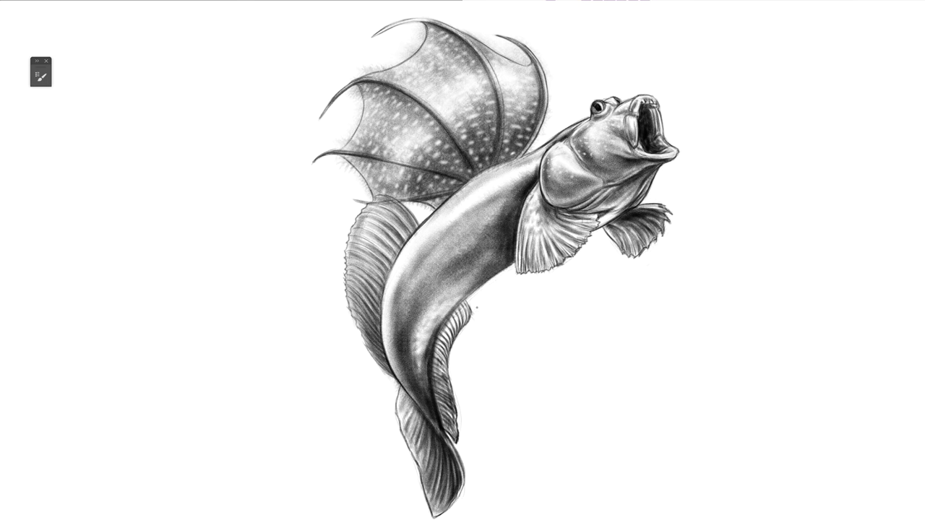
{"action": "mouse_move", "coordinate": [542, 213]}
{"action": "left_mouse_down"}
{"action": "mouse_move", "coordinate": [557, 239]}
{"action": "mouse_move", "coordinate": [532, 228]}
{"action": "mouse_move", "coordinate": [520, 241]}
{"action": "left_mouse_up"}
{"action": "left_click_drag", "start_coordinate": [527, 198], "coordinate": [517, 244]}
{"action": "left_click_drag", "start_coordinate": [551, 128], "coordinate": [571, 142]}
{"action": "left_click_drag", "start_coordinate": [594, 98], "coordinate": [604, 102]}
{"action": "mouse_move", "coordinate": [591, 106]}
{"action": "left_mouse_down"}
{"action": "mouse_move", "coordinate": [602, 100]}
{"action": "mouse_move", "coordinate": [593, 104]}
{"action": "left_mouse_up"}
{"action": "left_click_drag", "start_coordinate": [518, 158], "coordinate": [530, 154]}
Brighten the dorsal fin membrane and lighten small patches including its upper tip.
{"action": "left_click_drag", "start_coordinate": [527, 50], "coordinate": [544, 136]}
{"action": "left_click_drag", "start_coordinate": [494, 43], "coordinate": [472, 80]}
{"action": "left_click_drag", "start_coordinate": [477, 24], "coordinate": [440, 49]}
{"action": "left_click_drag", "start_coordinate": [500, 82], "coordinate": [499, 136]}
{"action": "left_click_drag", "start_coordinate": [377, 81], "coordinate": [434, 114]}
{"action": "left_click_drag", "start_coordinate": [362, 79], "coordinate": [392, 82]}
{"action": "mouse_move", "coordinate": [455, 121]}
{"action": "left_mouse_down"}
{"action": "mouse_move", "coordinate": [437, 137]}
{"action": "mouse_move", "coordinate": [462, 154]}
{"action": "mouse_move", "coordinate": [373, 157]}
{"action": "left_mouse_up"}
{"action": "left_click_drag", "start_coordinate": [390, 155], "coordinate": [327, 153]}
{"action": "left_click_drag", "start_coordinate": [364, 96], "coordinate": [334, 80]}
{"action": "mouse_move", "coordinate": [383, 62]}
{"action": "left_mouse_down"}
{"action": "mouse_move", "coordinate": [418, 33]}
{"action": "mouse_move", "coordinate": [390, 67]}
{"action": "mouse_move", "coordinate": [367, 69]}
{"action": "left_mouse_up"}
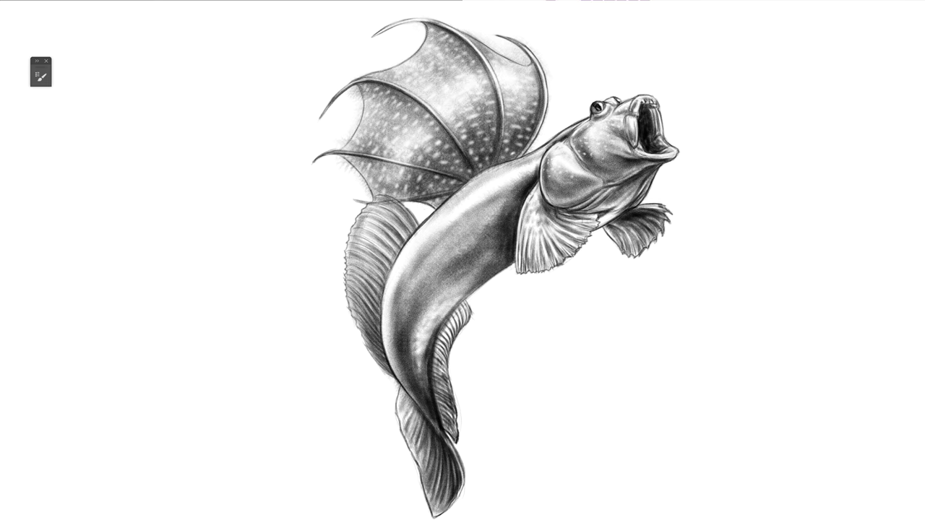
{"action": "mouse_move", "coordinate": [525, 63]}
{"action": "left_mouse_down"}
{"action": "mouse_move", "coordinate": [498, 46]}
{"action": "mouse_move", "coordinate": [523, 61]}
{"action": "left_mouse_up"}
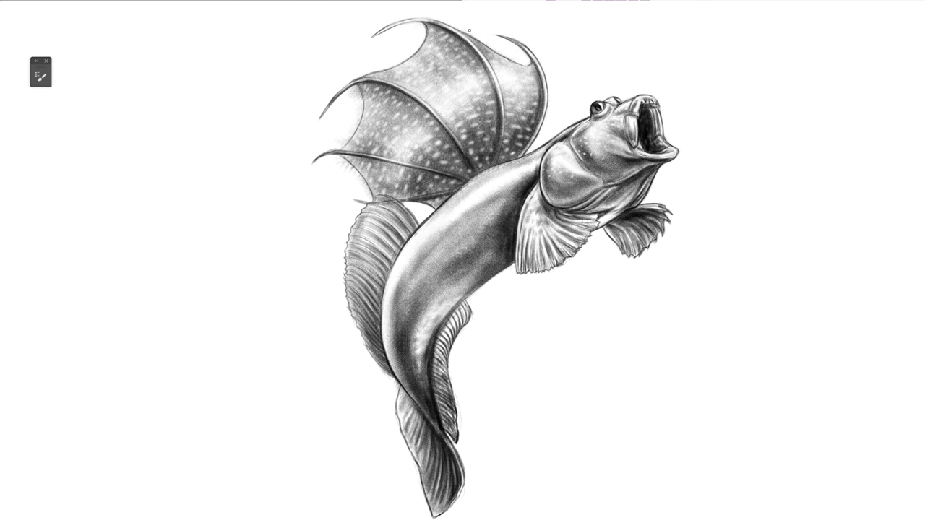
{"action": "left_click_drag", "start_coordinate": [357, 89], "coordinate": [342, 116]}
{"action": "left_click_drag", "start_coordinate": [345, 161], "coordinate": [368, 194]}
{"action": "left_click_drag", "start_coordinate": [490, 49], "coordinate": [509, 60]}
Darken the dorsal fin's top edge, the pelvic fin edge and the body underside.
{"action": "mouse_move", "coordinate": [404, 20]}
{"action": "left_mouse_down"}
{"action": "mouse_move", "coordinate": [376, 34]}
{"action": "mouse_move", "coordinate": [432, 21]}
{"action": "left_mouse_up"}
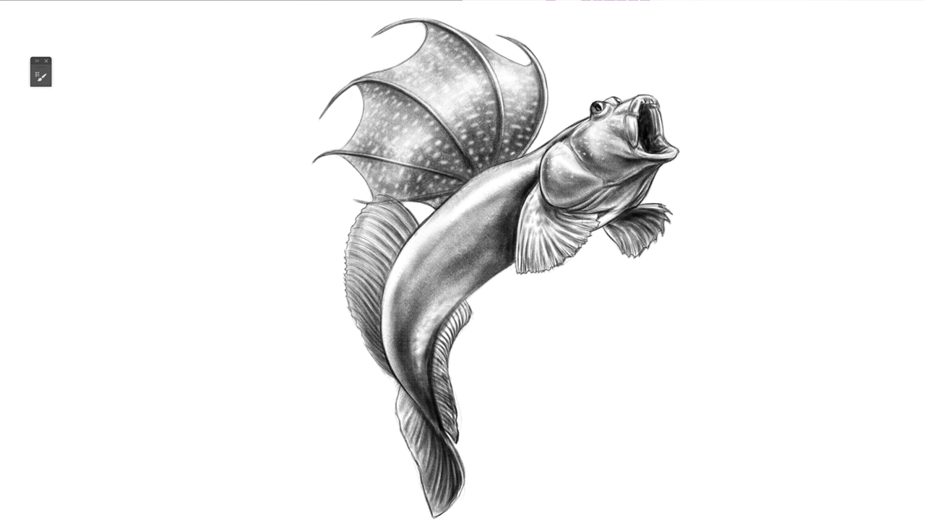
{"action": "left_click_drag", "start_coordinate": [371, 197], "coordinate": [406, 207]}
{"action": "left_click_drag", "start_coordinate": [510, 266], "coordinate": [467, 302]}
{"action": "left_click_drag", "start_coordinate": [517, 218], "coordinate": [516, 271]}
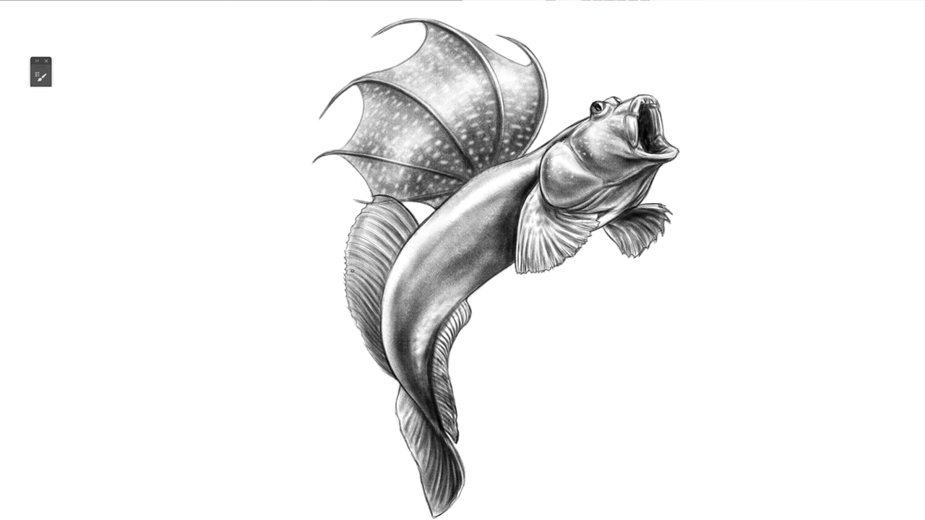
{"action": "scroll", "coordinate": [299, 385], "scroll_direction": "down", "scroll_amount": 1}
Add speckled highlights to the upper body, above the eye, the chest and under the jaw.
{"action": "left_click_drag", "start_coordinate": [489, 195], "coordinate": [501, 207]}
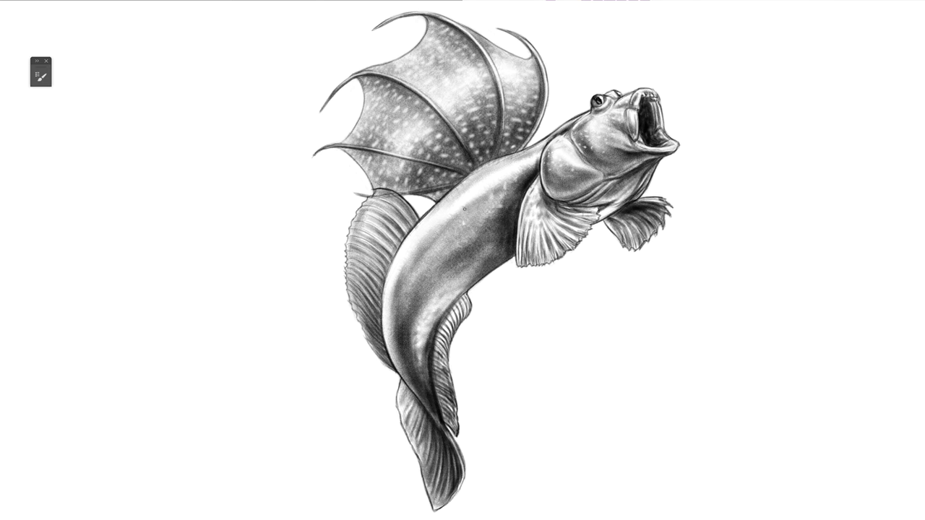
{"action": "mouse_move", "coordinate": [447, 236]}
{"action": "left_mouse_down"}
{"action": "mouse_move", "coordinate": [490, 194]}
{"action": "mouse_move", "coordinate": [495, 166]}
{"action": "left_mouse_up"}
{"action": "mouse_move", "coordinate": [434, 210]}
{"action": "left_mouse_down"}
{"action": "mouse_move", "coordinate": [571, 122]}
{"action": "mouse_move", "coordinate": [568, 134]}
{"action": "left_mouse_up"}
{"action": "left_click_drag", "start_coordinate": [605, 95], "coordinate": [593, 100]}
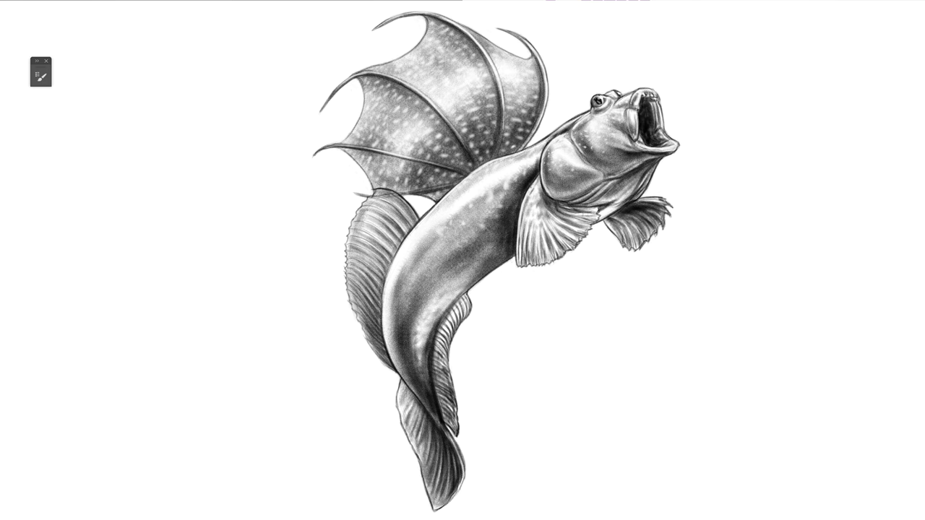
{"action": "mouse_move", "coordinate": [567, 221]}
{"action": "left_mouse_down"}
{"action": "mouse_move", "coordinate": [613, 185]}
{"action": "mouse_move", "coordinate": [639, 194]}
{"action": "left_mouse_up"}
{"action": "left_click_drag", "start_coordinate": [558, 195], "coordinate": [590, 184]}
{"action": "left_click_drag", "start_coordinate": [656, 157], "coordinate": [632, 169]}
{"action": "left_click_drag", "start_coordinate": [641, 164], "coordinate": [613, 178]}
Add highlights along the belly and tail and touch up the ventral fin edge.
{"action": "left_click_drag", "start_coordinate": [639, 147], "coordinate": [614, 150]}
{"action": "left_click_drag", "start_coordinate": [382, 296], "coordinate": [387, 351]}
{"action": "left_click_drag", "start_coordinate": [437, 409], "coordinate": [429, 427]}
{"action": "left_click_drag", "start_coordinate": [439, 374], "coordinate": [401, 429]}
{"action": "left_click_drag", "start_coordinate": [409, 357], "coordinate": [395, 387]}
{"action": "mouse_move", "coordinate": [437, 424]}
{"action": "left_mouse_down"}
{"action": "mouse_move", "coordinate": [463, 475]}
{"action": "mouse_move", "coordinate": [449, 437]}
{"action": "left_mouse_up"}
{"action": "mouse_move", "coordinate": [462, 473]}
{"action": "left_mouse_down"}
{"action": "mouse_move", "coordinate": [445, 428]}
{"action": "mouse_move", "coordinate": [432, 482]}
{"action": "mouse_move", "coordinate": [401, 391]}
{"action": "left_mouse_up"}
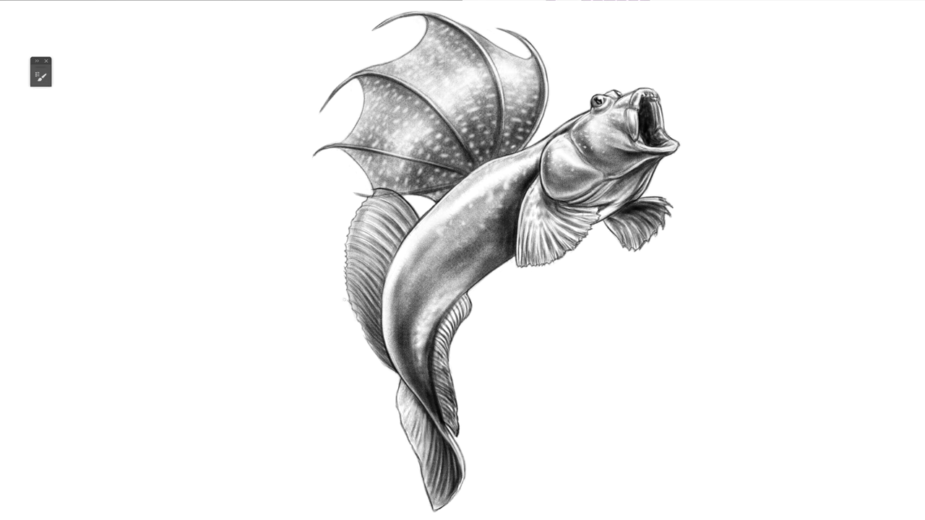
Remove a dark speck and brighten patches on the body, fin edge and lower-left fin.
{"action": "left_click", "coordinate": [392, 250]}
{"action": "left_click_drag", "start_coordinate": [382, 271], "coordinate": [382, 279]}
{"action": "left_click_drag", "start_coordinate": [372, 289], "coordinate": [372, 329]}
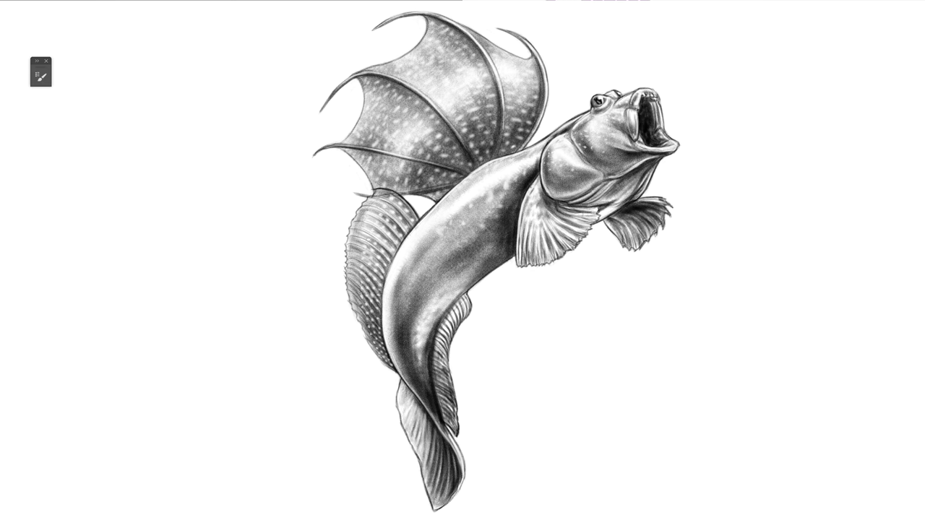
{"action": "left_click_drag", "start_coordinate": [358, 240], "coordinate": [355, 254]}
{"action": "left_click_drag", "start_coordinate": [366, 207], "coordinate": [360, 218]}
Dab white specks along the body's left side, the lower jaw and just behind the eye.
{"action": "mouse_move", "coordinate": [458, 230]}
{"action": "left_mouse_down"}
{"action": "mouse_move", "coordinate": [406, 269]}
{"action": "mouse_move", "coordinate": [394, 295]}
{"action": "mouse_move", "coordinate": [400, 367]}
{"action": "left_mouse_up"}
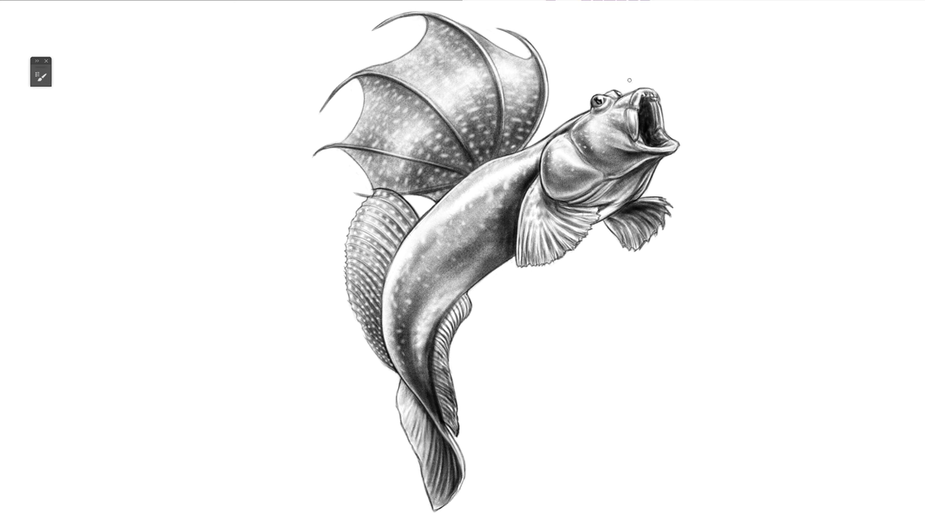
{"action": "left_click_drag", "start_coordinate": [641, 137], "coordinate": [651, 147]}
{"action": "left_click_drag", "start_coordinate": [605, 108], "coordinate": [616, 102]}
Hide the Brush panel and all interface panels with Tab to show only the fish drawing.
{"action": "key", "text": "Tab"}
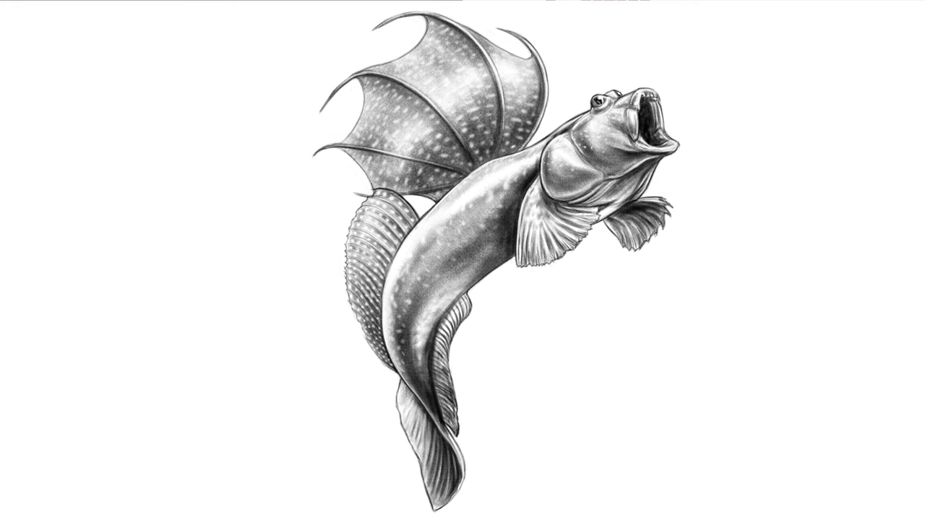